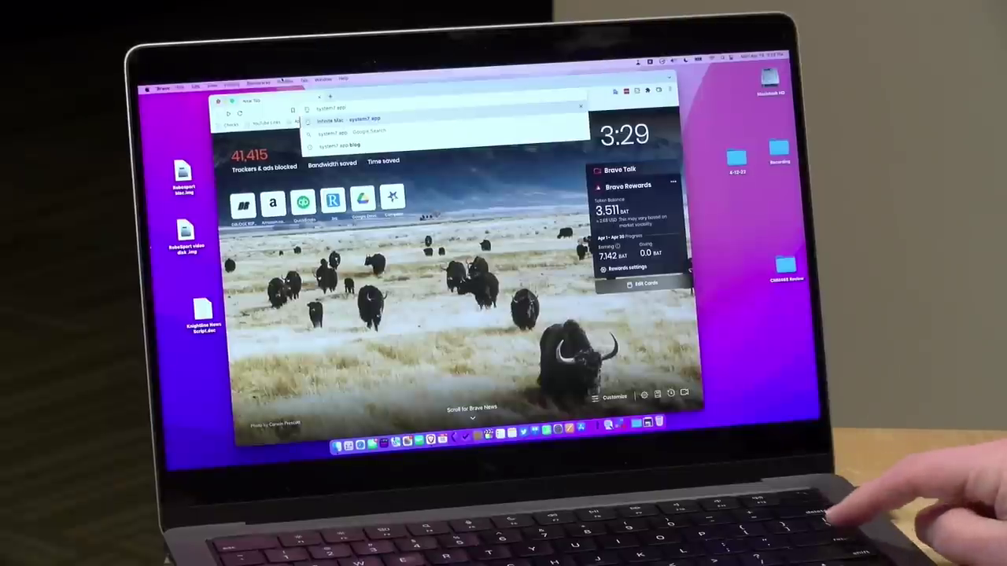
Load system7.app, view the About This Macintosh information in the emulated Mac, and close that window
{"action": "key", "text": "Return"}
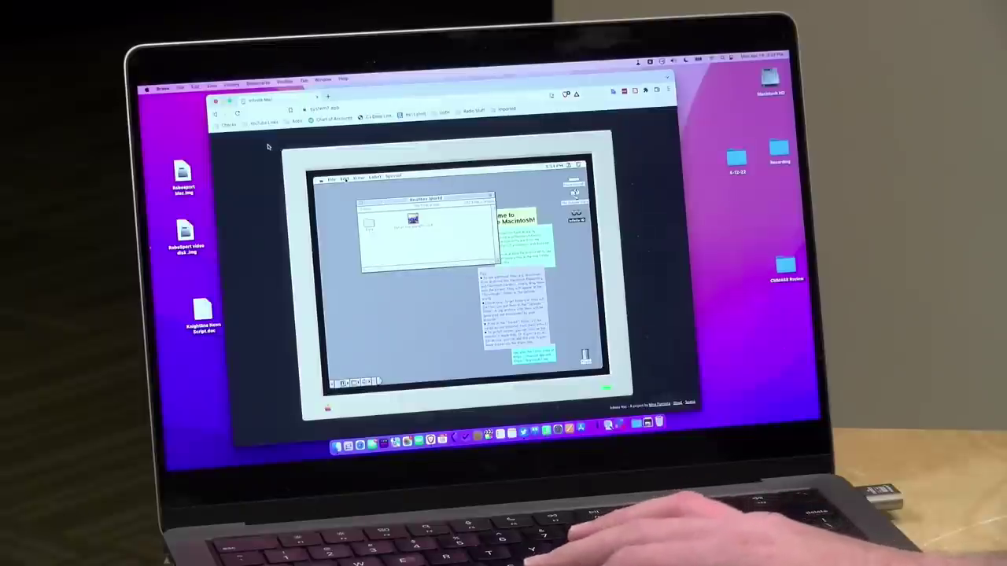
{"action": "left_click", "coordinate": [321, 180]}
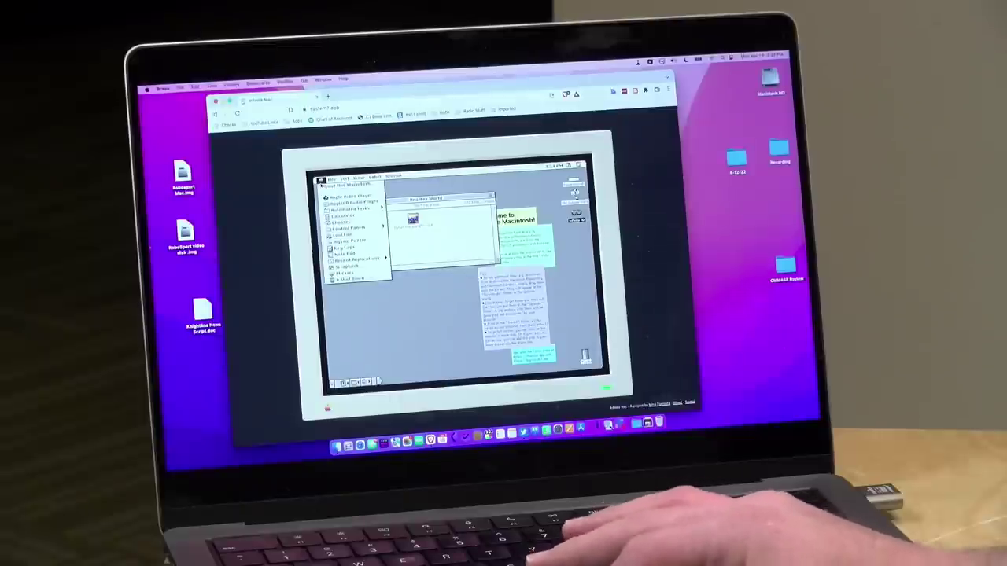
{"action": "left_click", "coordinate": [330, 185]}
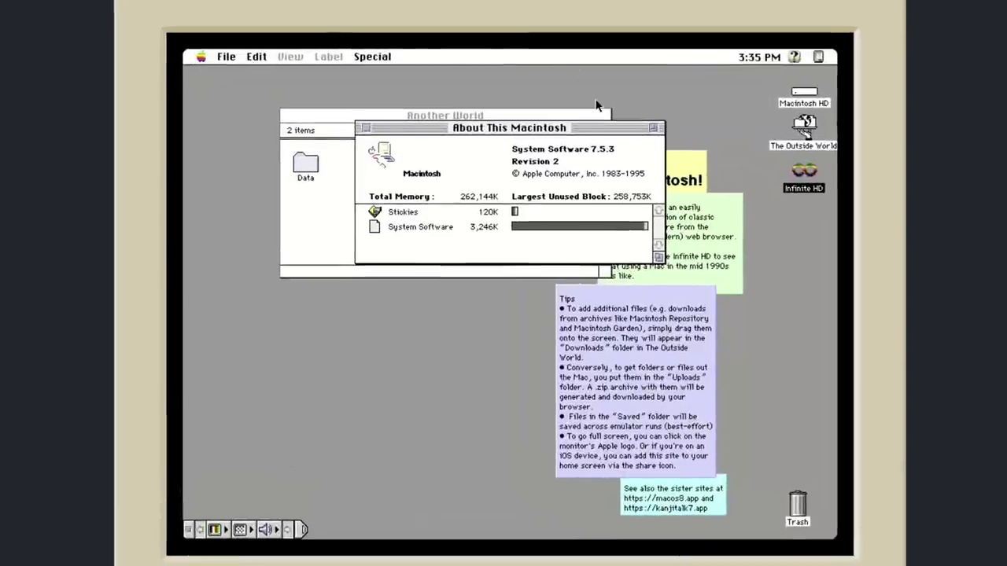
{"action": "left_click", "coordinate": [815, 177]}
{"action": "left_click", "coordinate": [368, 132]}
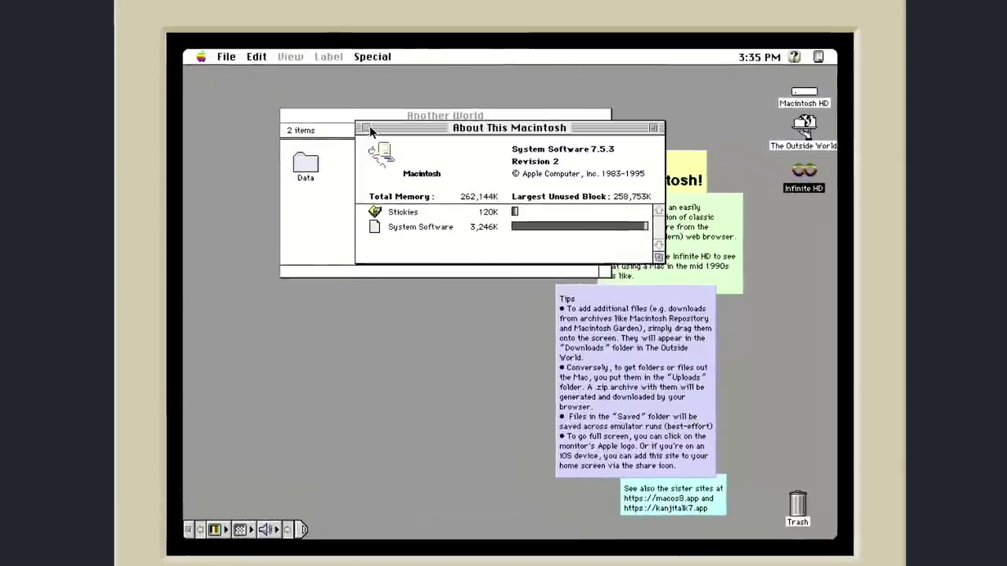
{"action": "left_click", "coordinate": [365, 129]}
Launch the Out of this World game from the Another World folder in a 640 x 400 window
{"action": "left_click", "coordinate": [411, 163]}
{"action": "double_click", "coordinate": [410, 164]}
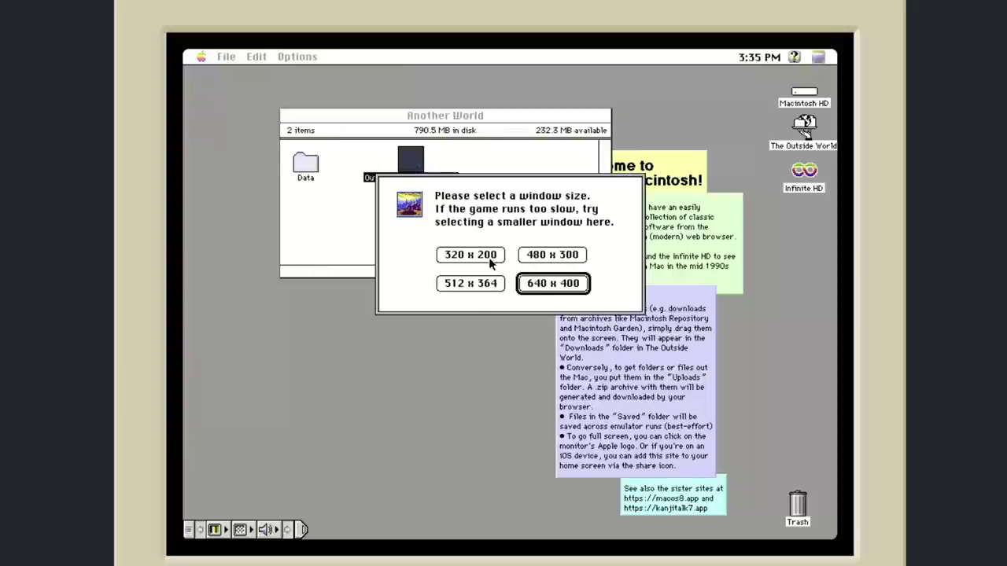
{"action": "left_click", "coordinate": [538, 282]}
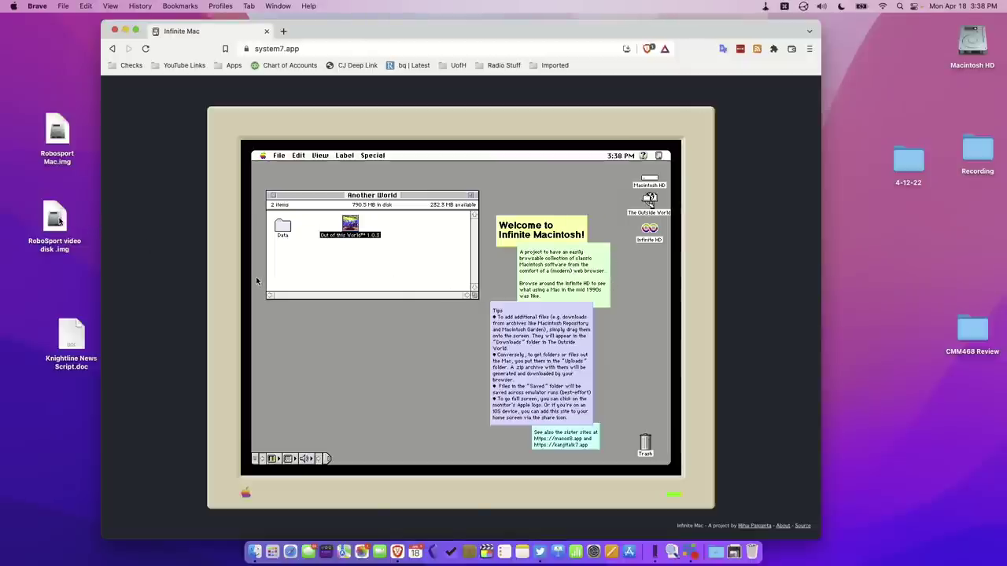
Add the RoboSport video disk .img file from the host desktop to the emulated Mac and restart it to mount the image
{"action": "left_click", "coordinate": [59, 222]}
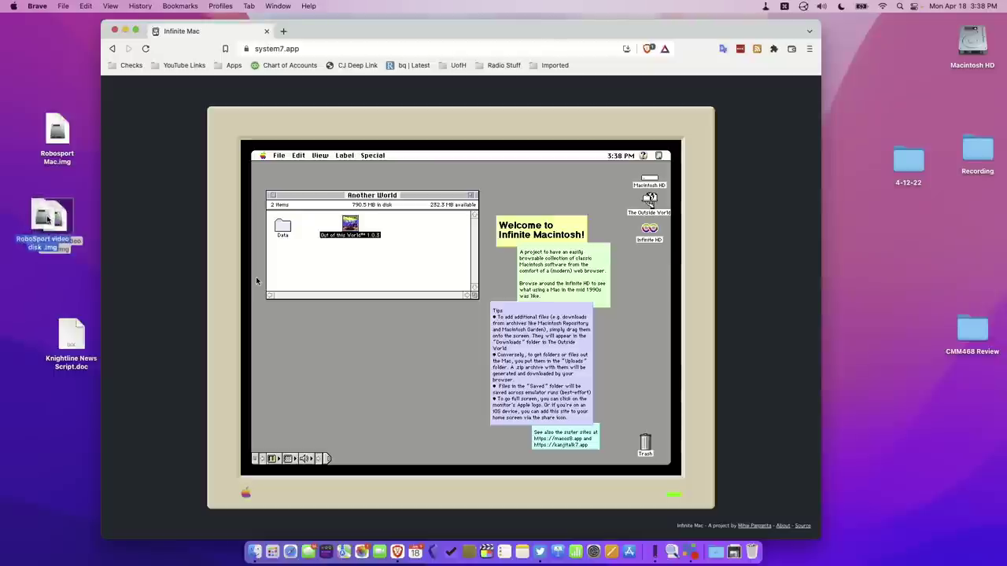
{"action": "left_click_drag", "start_coordinate": [53, 220], "coordinate": [438, 260]}
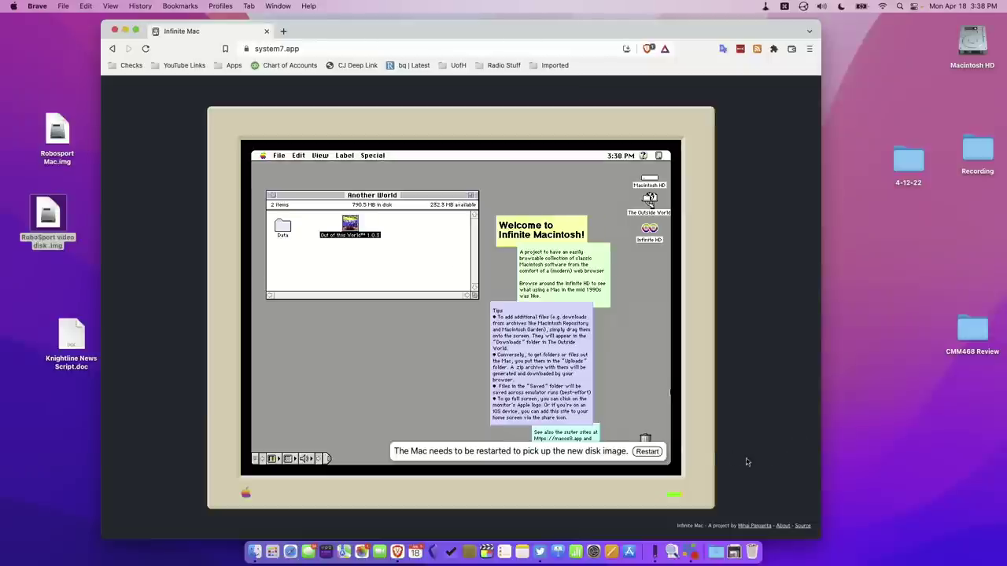
{"action": "left_click", "coordinate": [659, 452]}
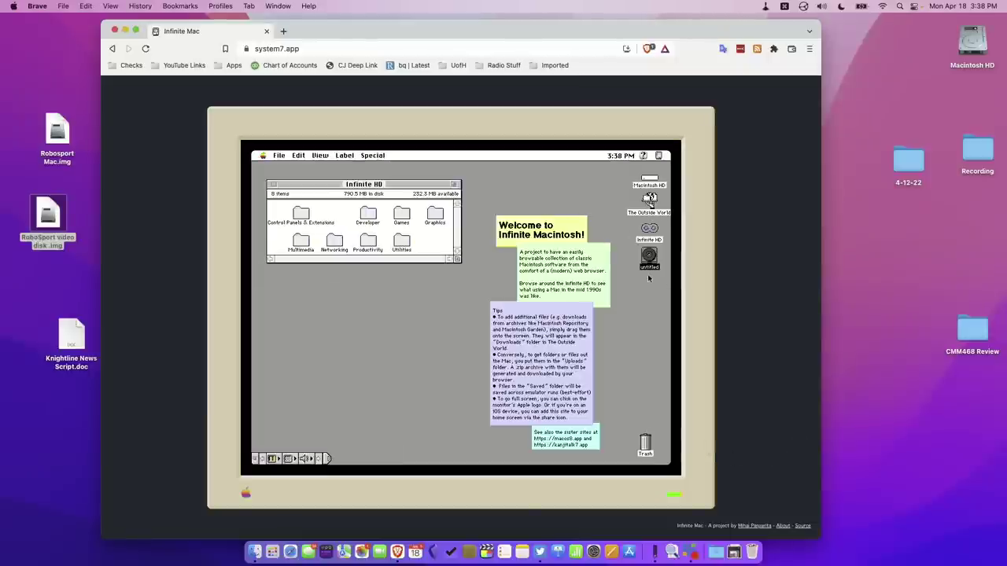
Run RoboPlayer from the mounted untitled disk, then quit it without opening a movie
{"action": "double_click", "coordinate": [648, 257]}
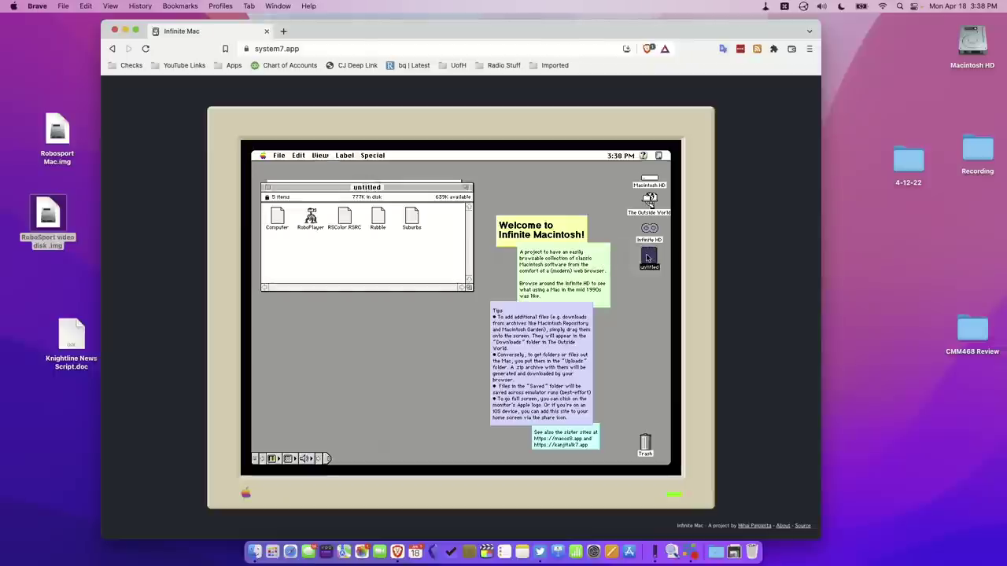
{"action": "double_click", "coordinate": [311, 218]}
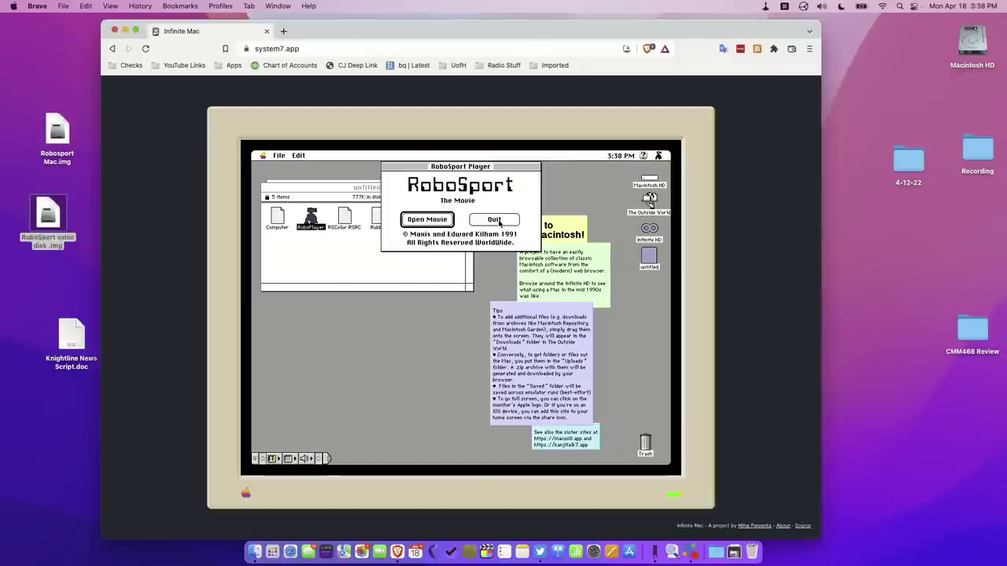
{"action": "left_click", "coordinate": [499, 224]}
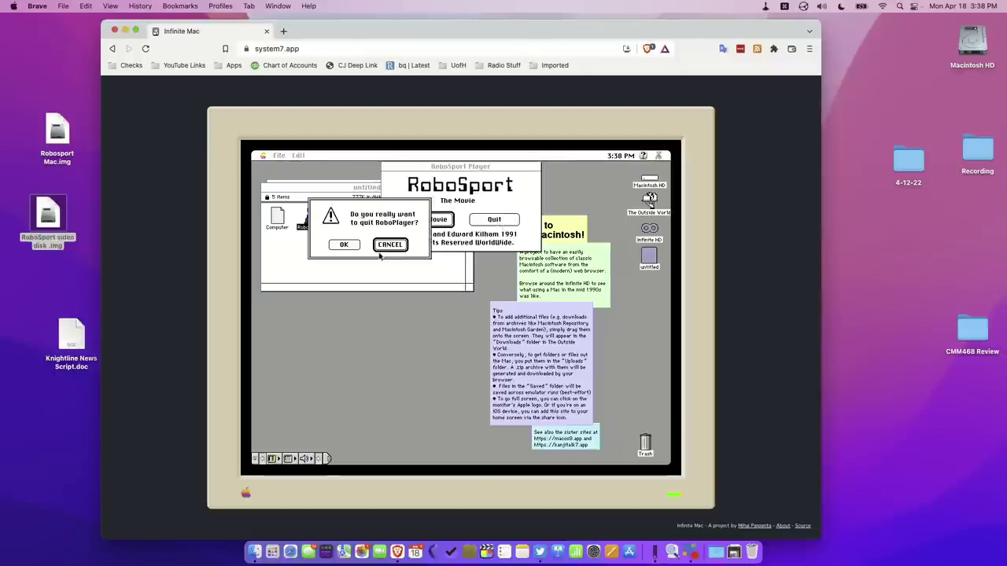
{"action": "left_click", "coordinate": [344, 244]}
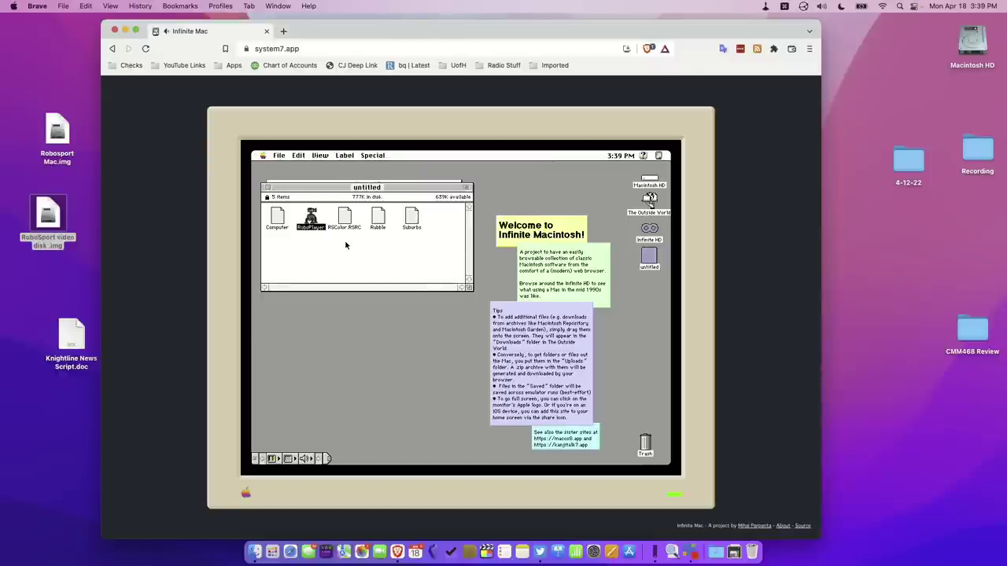
Transfer Knightline News Script.doc from the host desktop into the emulated Mac and try to open it from The Outside World's Downloads folder
{"action": "left_click_drag", "start_coordinate": [77, 329], "coordinate": [386, 318]}
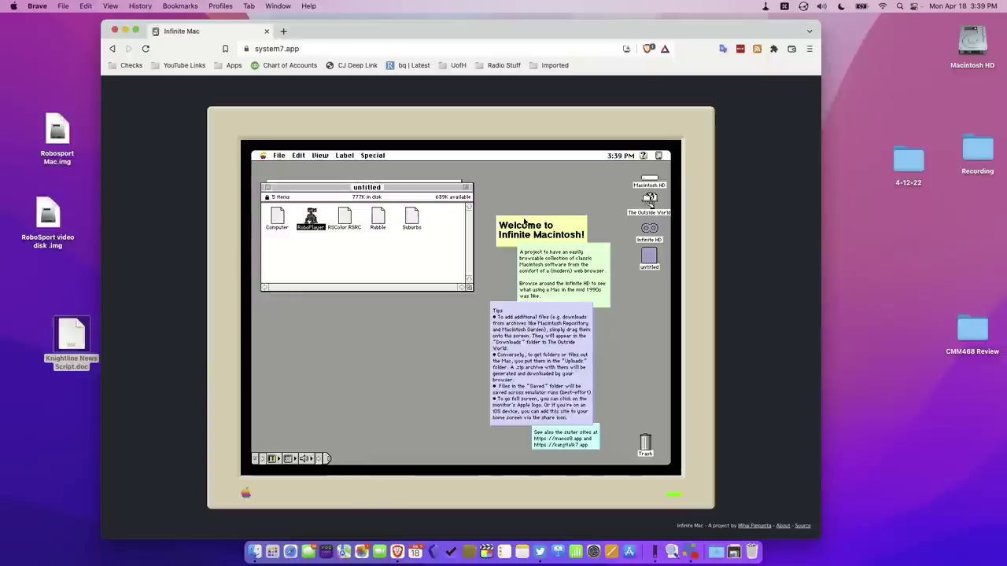
{"action": "double_click", "coordinate": [650, 198]}
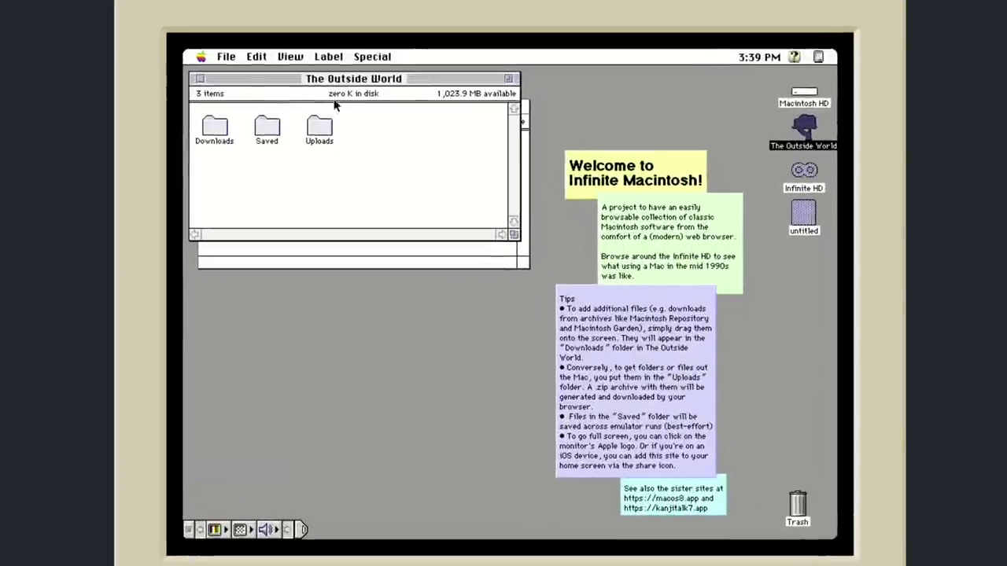
{"action": "double_click", "coordinate": [204, 129]}
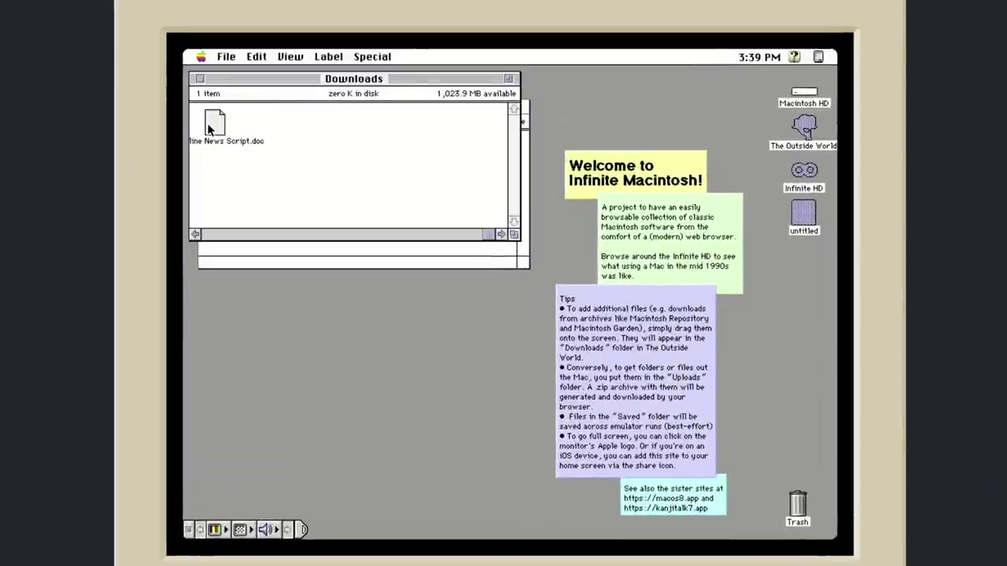
{"action": "double_click", "coordinate": [213, 128]}
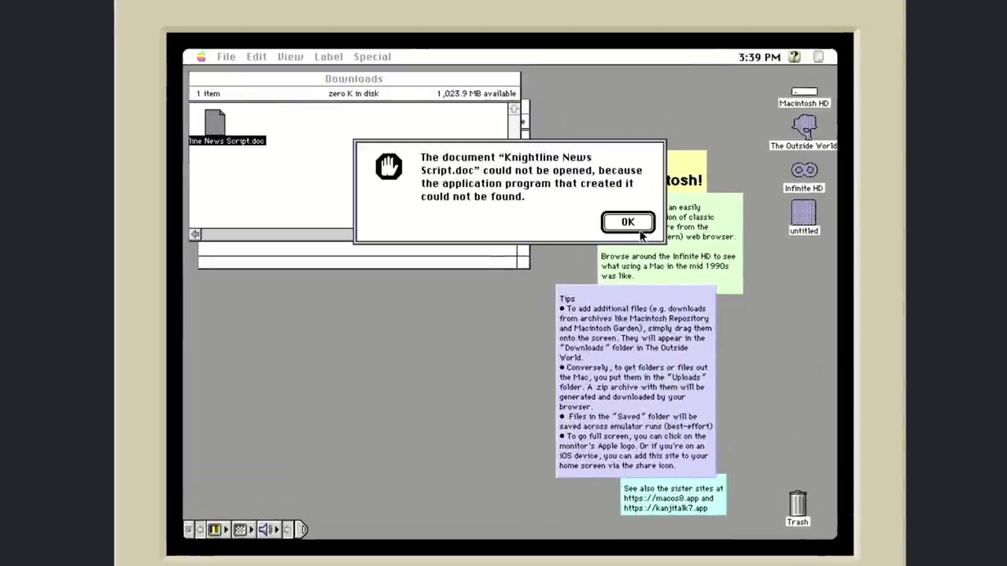
{"action": "left_click", "coordinate": [638, 225]}
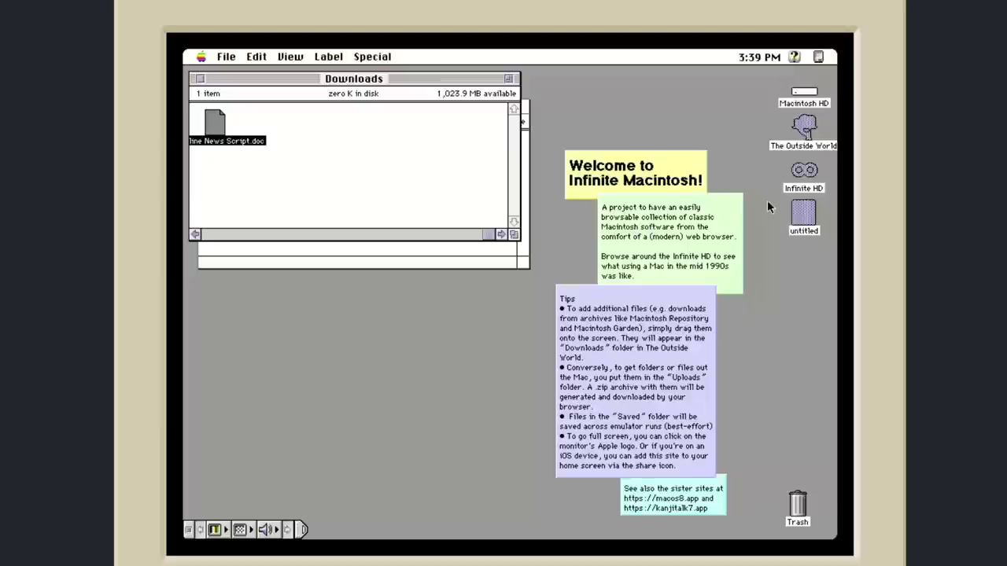
Launch Microsoft Word from the Productivity folder on Infinite HD
{"action": "double_click", "coordinate": [810, 177]}
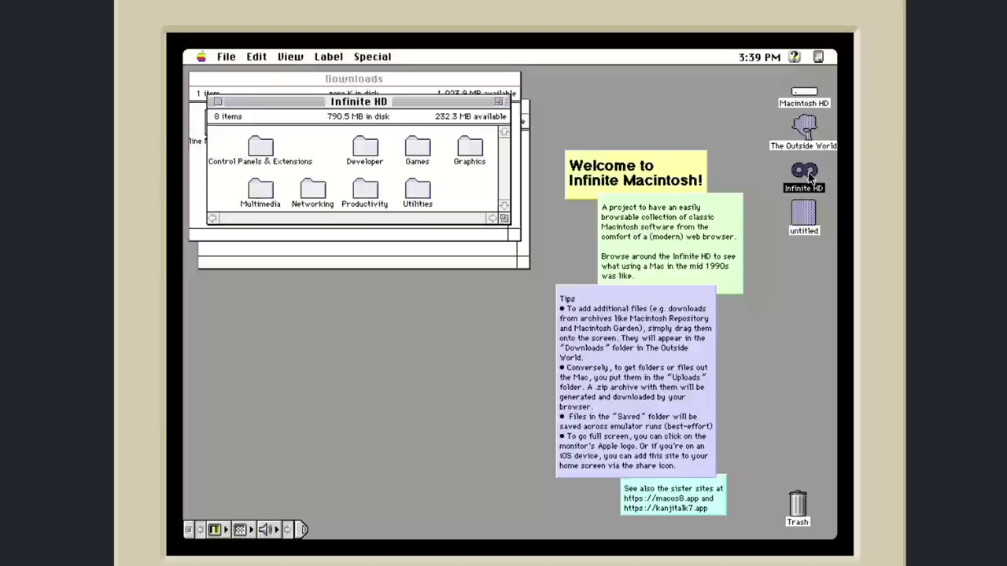
{"action": "double_click", "coordinate": [362, 194]}
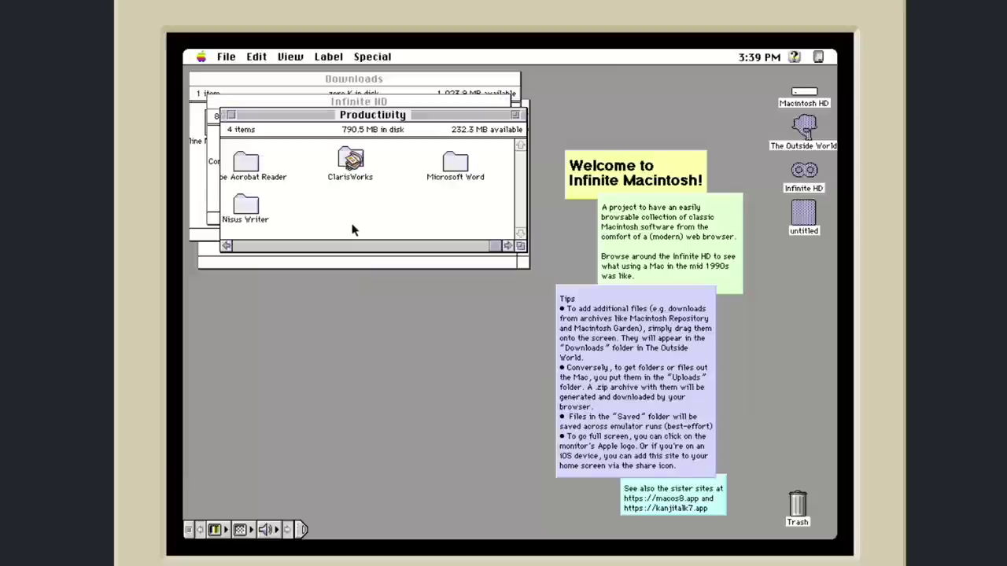
{"action": "double_click", "coordinate": [453, 165]}
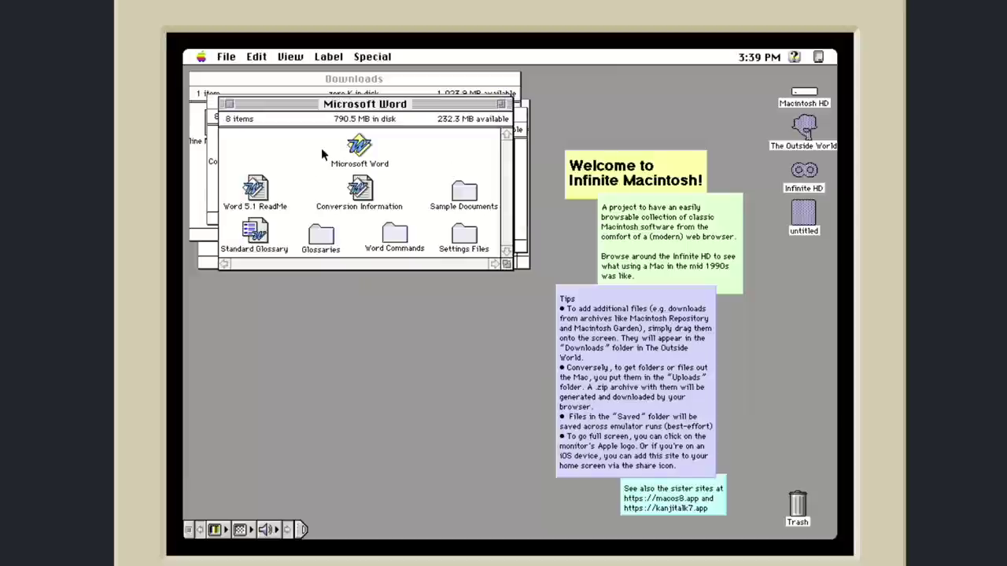
{"action": "double_click", "coordinate": [346, 148]}
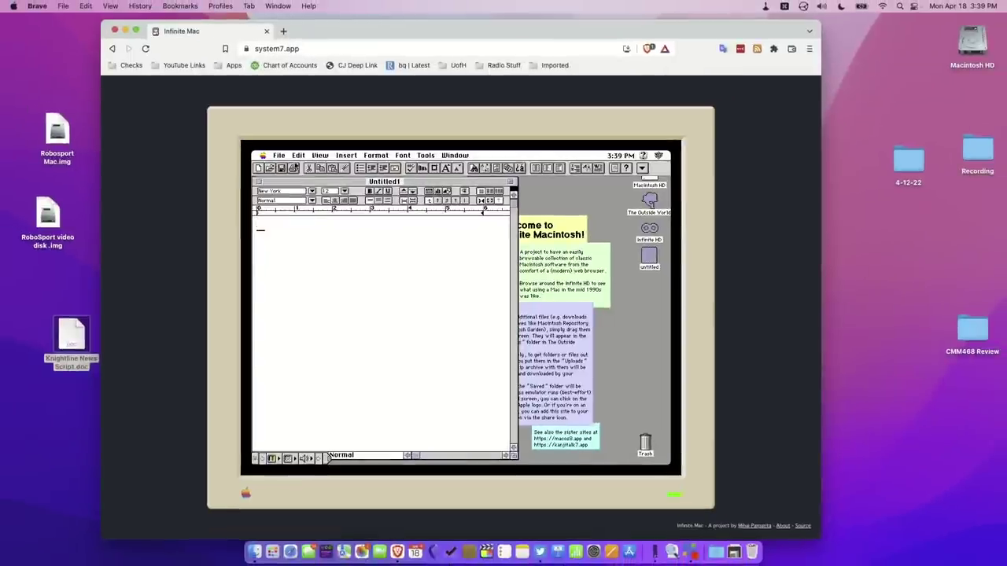
Open Knightline News Script.doc in Word from The Outside World's Downloads folder, listing All Files
{"action": "left_click_drag", "start_coordinate": [286, 158], "coordinate": [285, 174]}
{"action": "left_click_drag", "start_coordinate": [454, 250], "coordinate": [435, 277]}
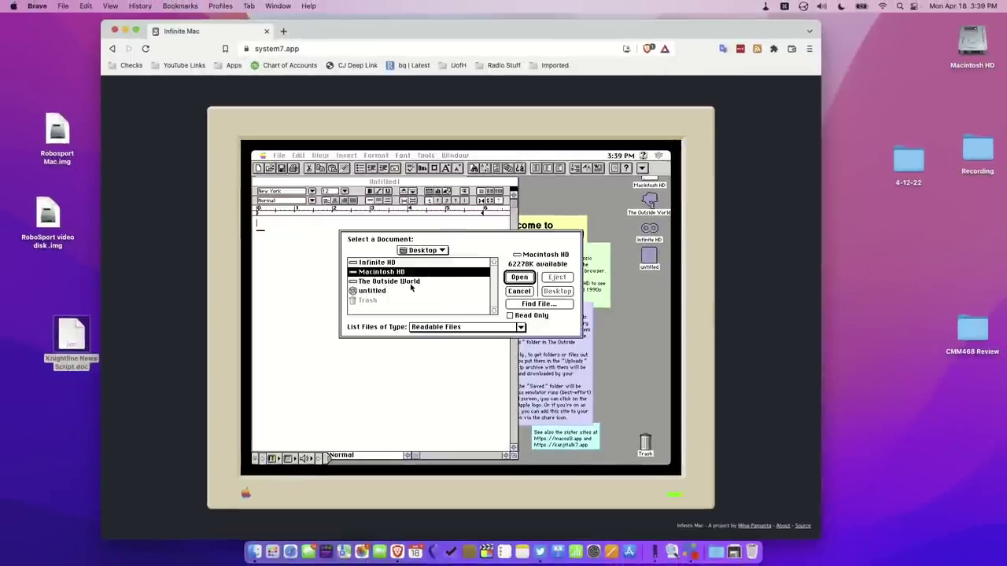
{"action": "double_click", "coordinate": [413, 283]}
{"action": "left_click", "coordinate": [393, 272]}
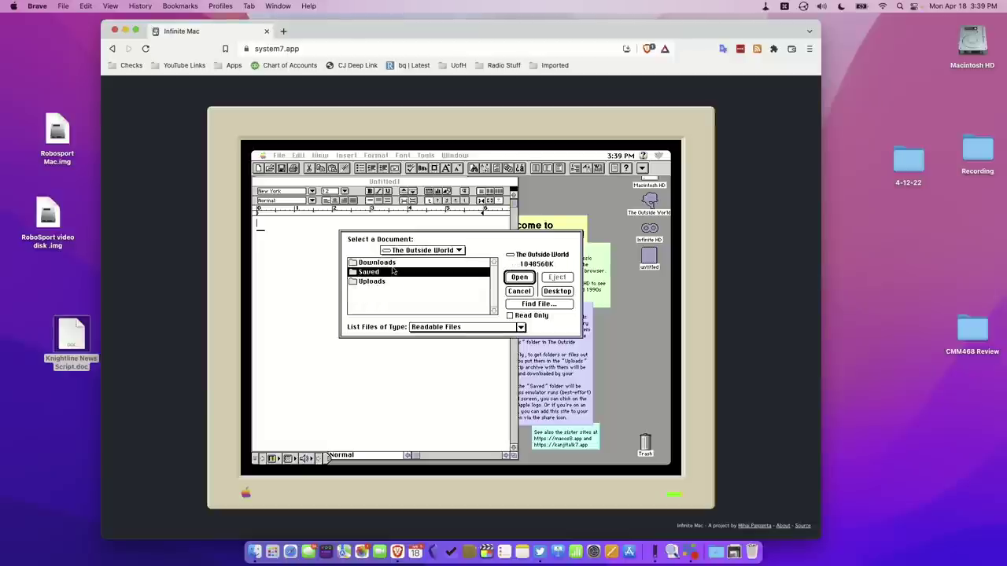
{"action": "double_click", "coordinate": [396, 263]}
{"action": "left_click", "coordinate": [429, 327]}
{"action": "left_click", "coordinate": [430, 329]}
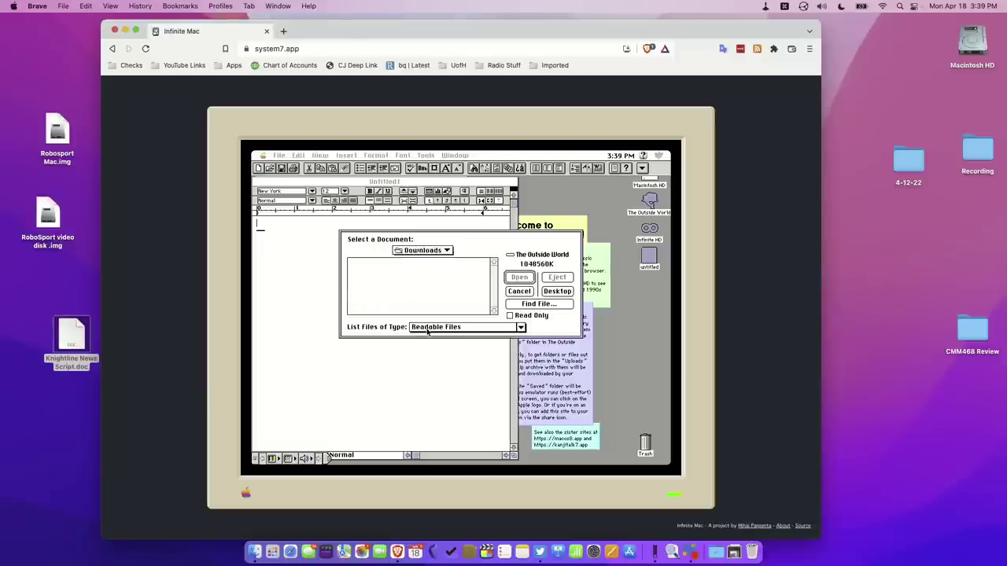
{"action": "left_click", "coordinate": [431, 327]}
{"action": "left_click", "coordinate": [429, 336]}
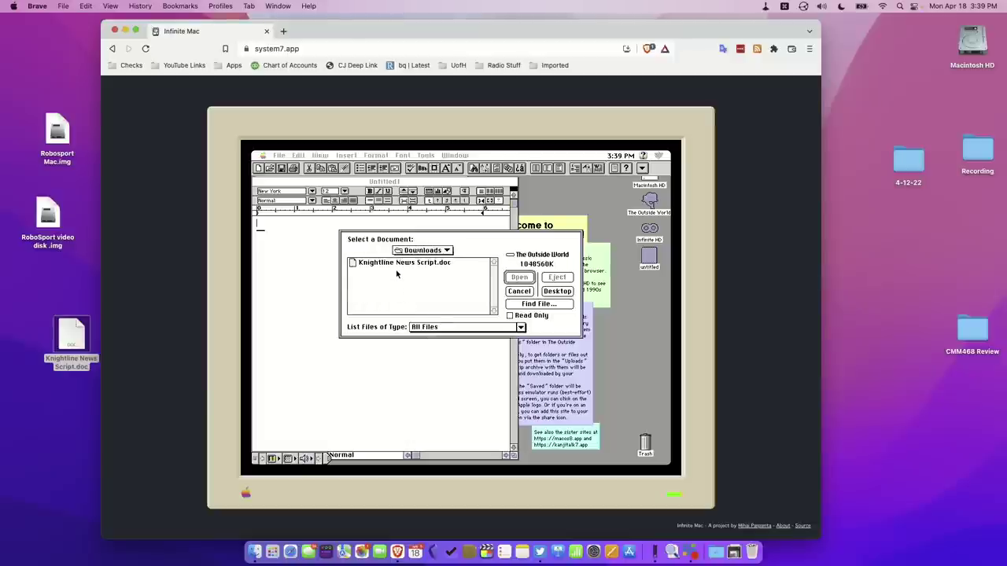
{"action": "double_click", "coordinate": [395, 263]}
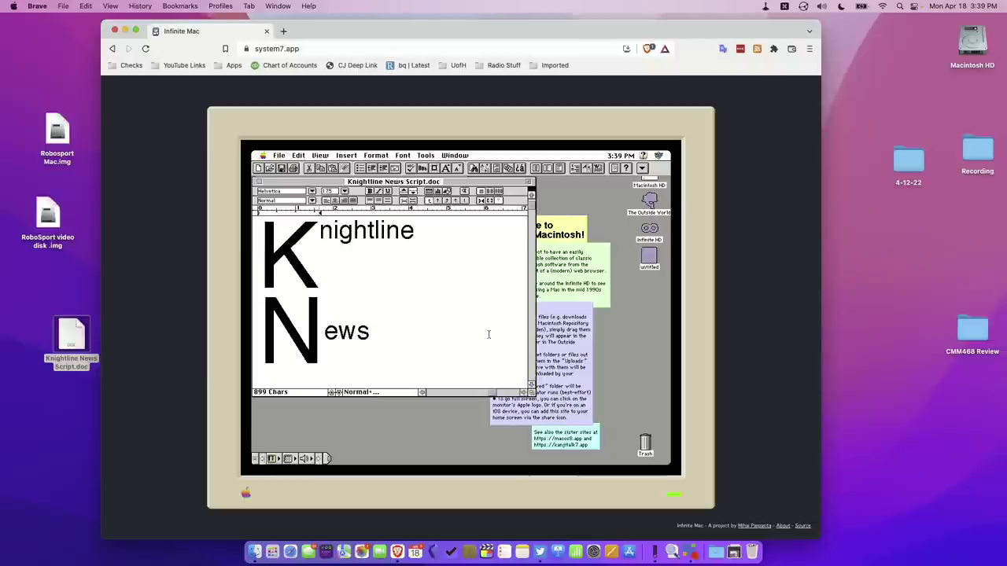
Read through the Knightline News script to page 5, enlarging the document window to show the full page width
{"action": "left_click", "coordinate": [531, 386]}
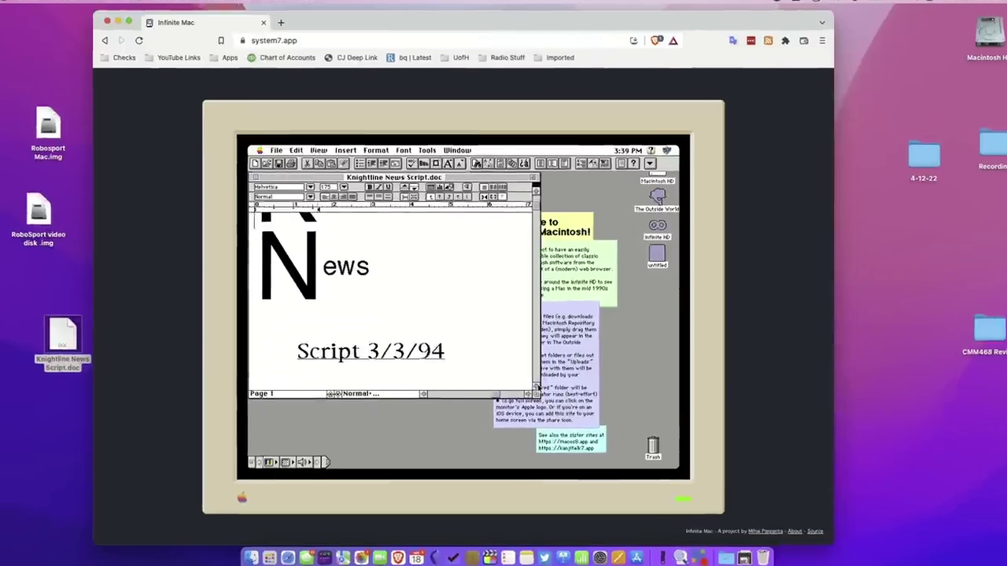
{"action": "left_click_drag", "start_coordinate": [536, 387], "coordinate": [537, 388]}
{"action": "left_click_drag", "start_coordinate": [622, 415], "coordinate": [622, 415]}
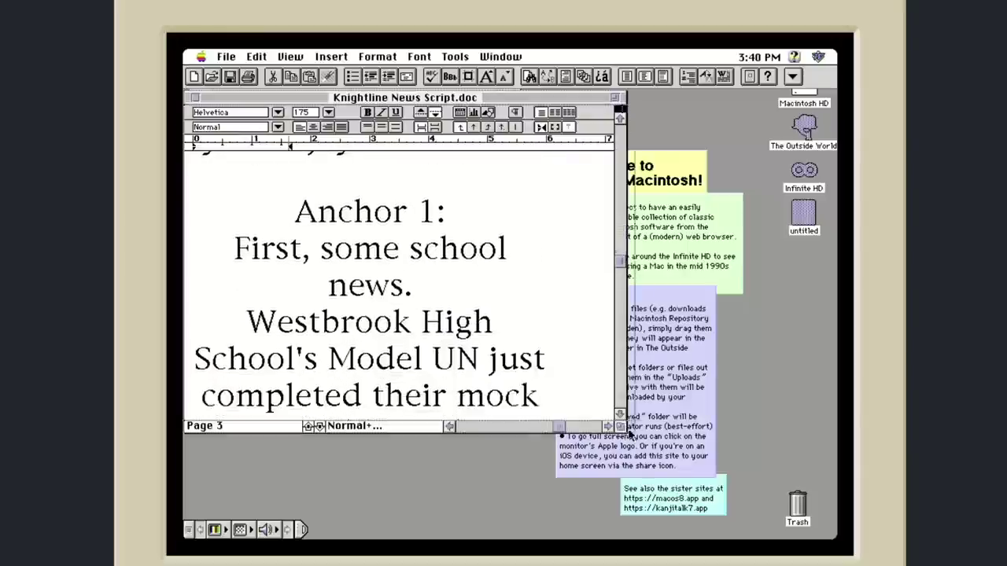
{"action": "left_click_drag", "start_coordinate": [808, 501], "coordinate": [811, 488]}
{"action": "left_click", "coordinate": [809, 488]}
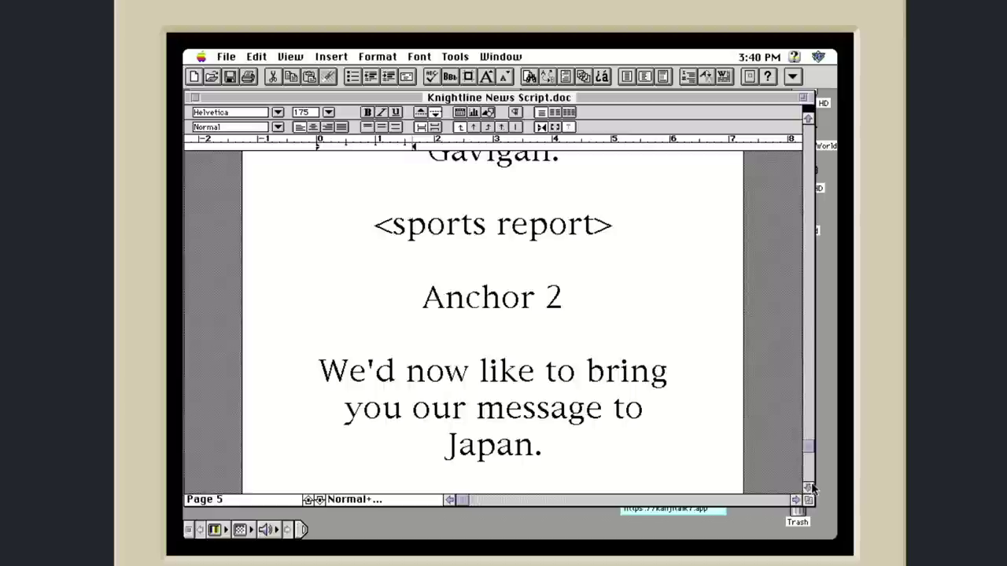
Quit Microsoft Word and close the Microsoft Word folder window
{"action": "left_click", "coordinate": [225, 56]}
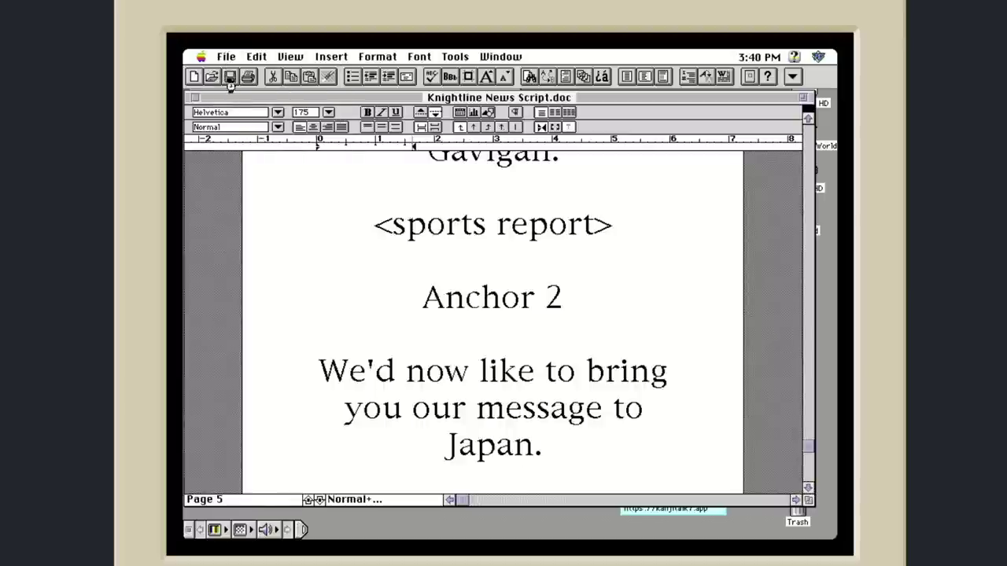
{"action": "left_click_drag", "start_coordinate": [228, 63], "coordinate": [243, 241]}
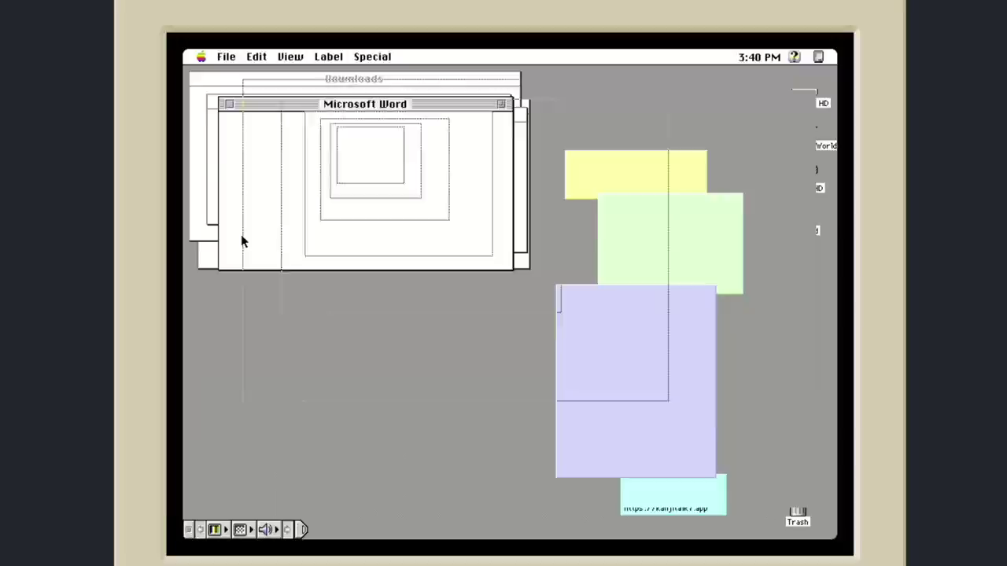
{"action": "left_click", "coordinate": [229, 104]}
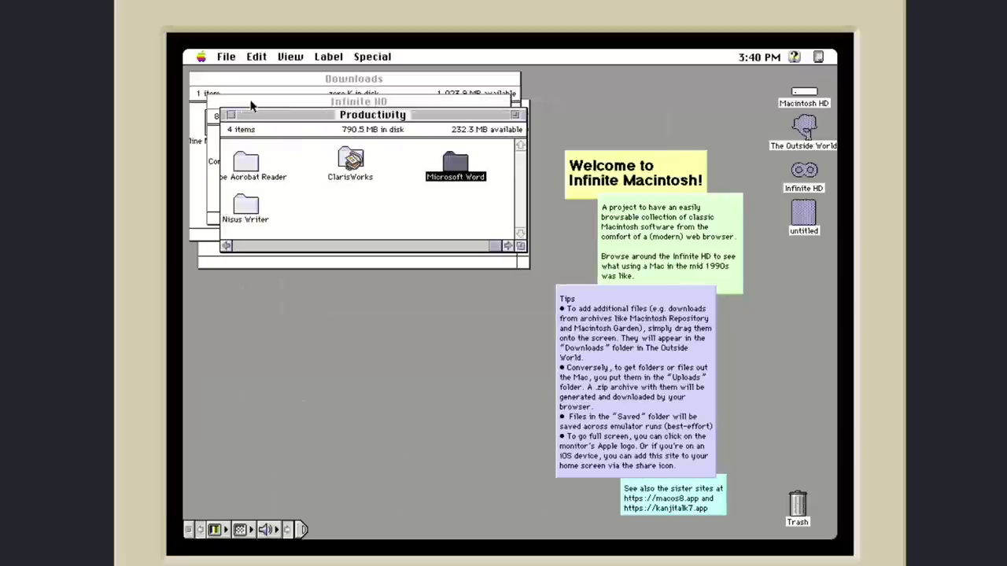
Move the Productivity window below the Infinite HD window and make Infinite HD the active window
{"action": "left_click_drag", "start_coordinate": [243, 120], "coordinate": [325, 369]}
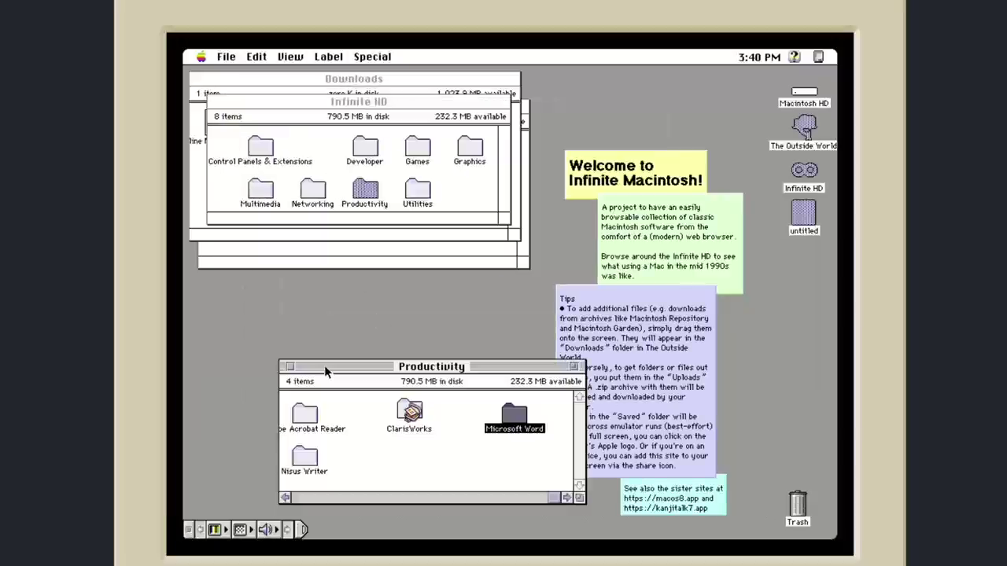
{"action": "left_click", "coordinate": [240, 101]}
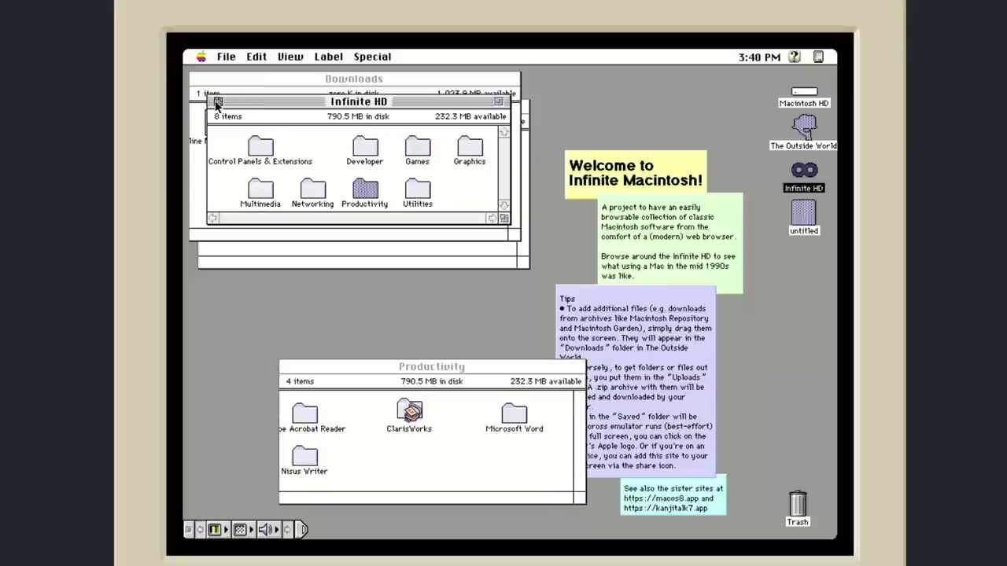
Export Knightline News Script.doc via The Outside World's Uploads folder, save Knightline News Script.doc.zip to the host's Downloads, and open the Saved folder
{"action": "left_click", "coordinate": [218, 103]}
{"action": "left_click_drag", "start_coordinate": [240, 79], "coordinate": [262, 285]}
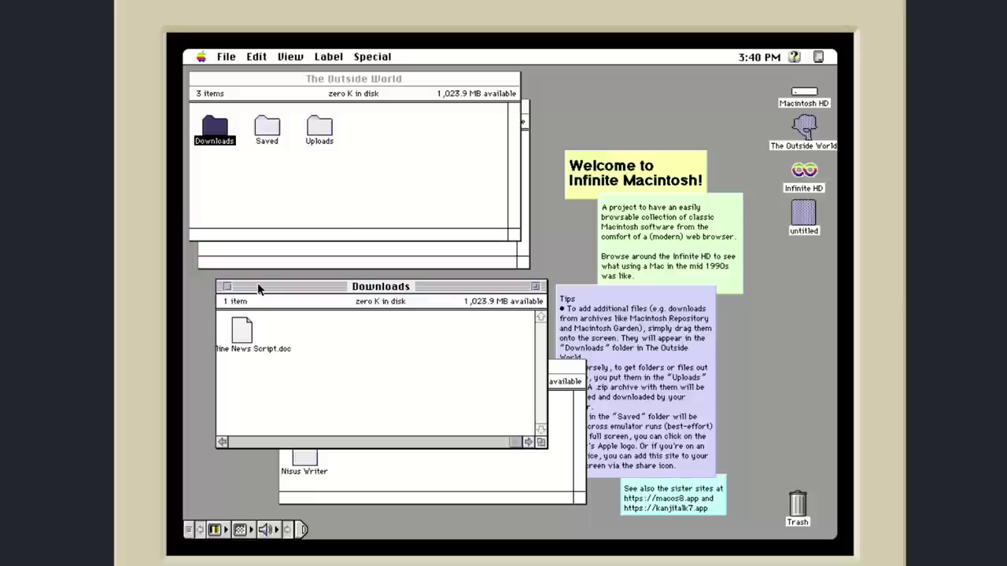
{"action": "left_click", "coordinate": [240, 324]}
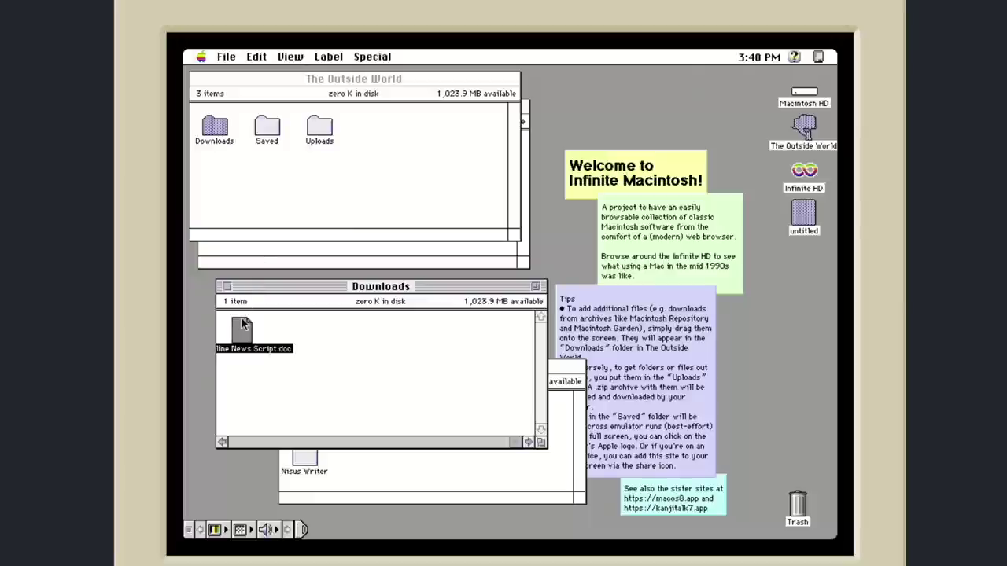
{"action": "left_click_drag", "start_coordinate": [241, 319], "coordinate": [315, 126]}
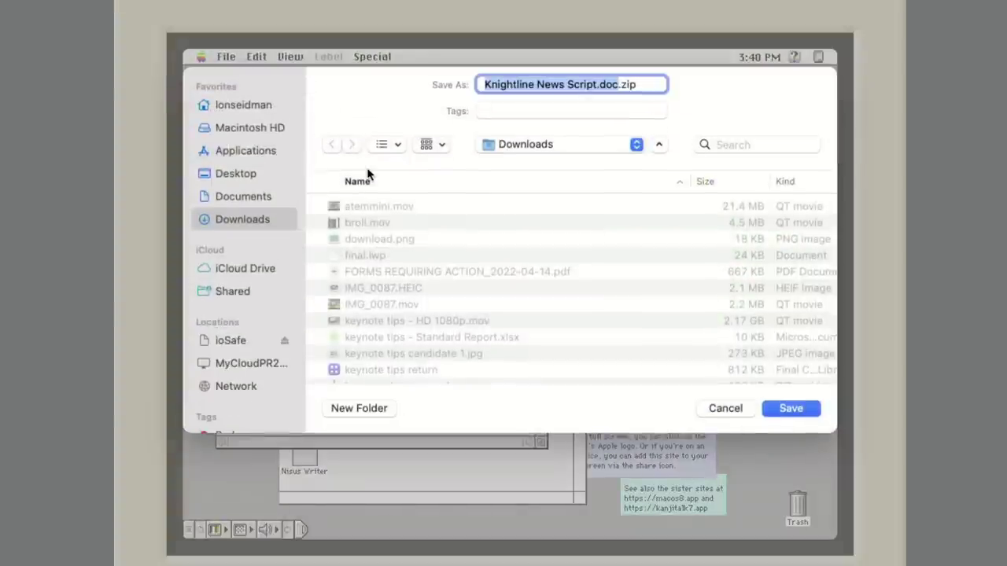
{"action": "key", "text": "Return"}
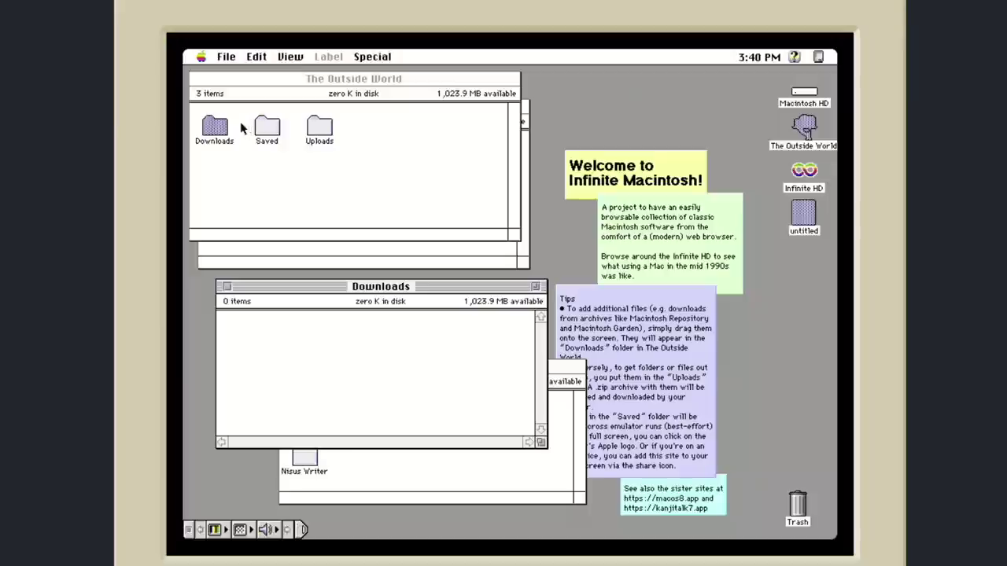
{"action": "double_click", "coordinate": [268, 128]}
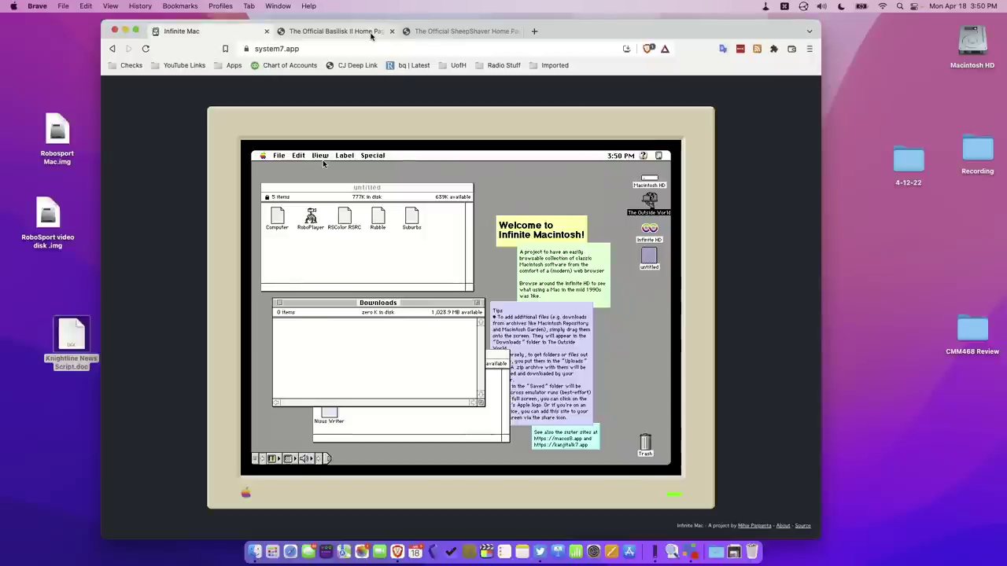
View the official Basilisk II home page and the official SheepShaver home page in the browser
{"action": "left_click", "coordinate": [371, 31]}
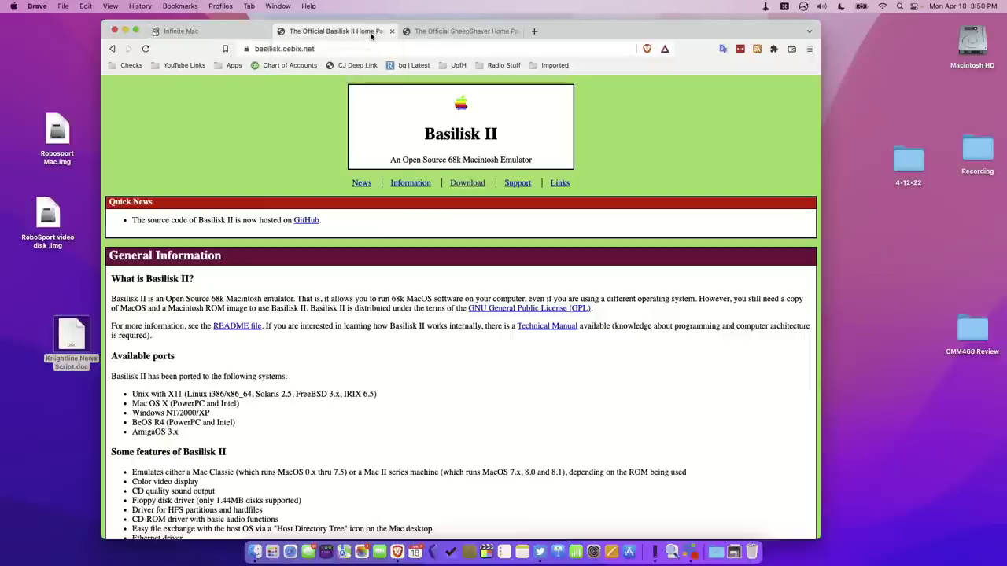
{"action": "left_click", "coordinate": [467, 33]}
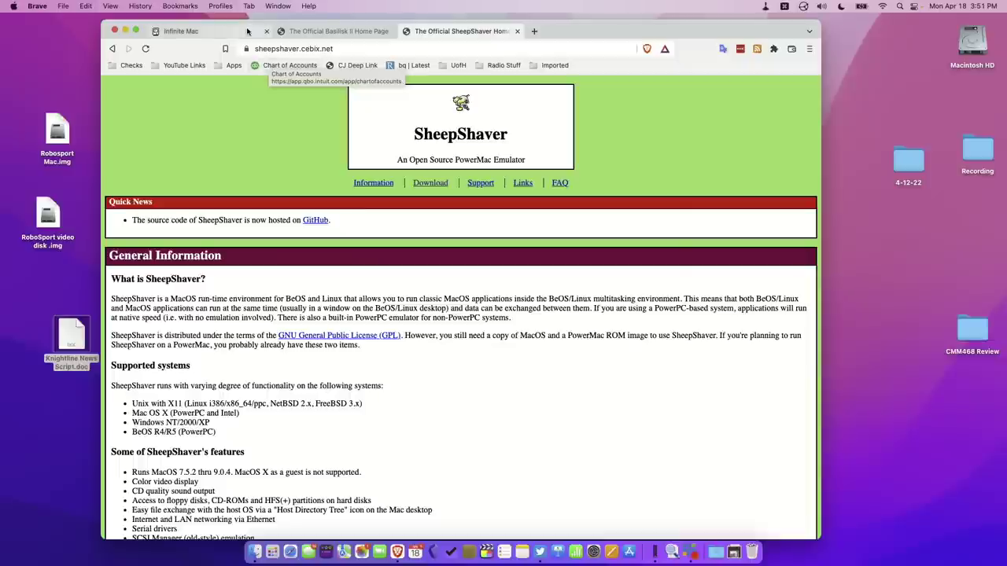
Return to the Infinite Mac page, show the emulated Mac in full screen and leave full screen again
{"action": "left_click", "coordinate": [230, 33]}
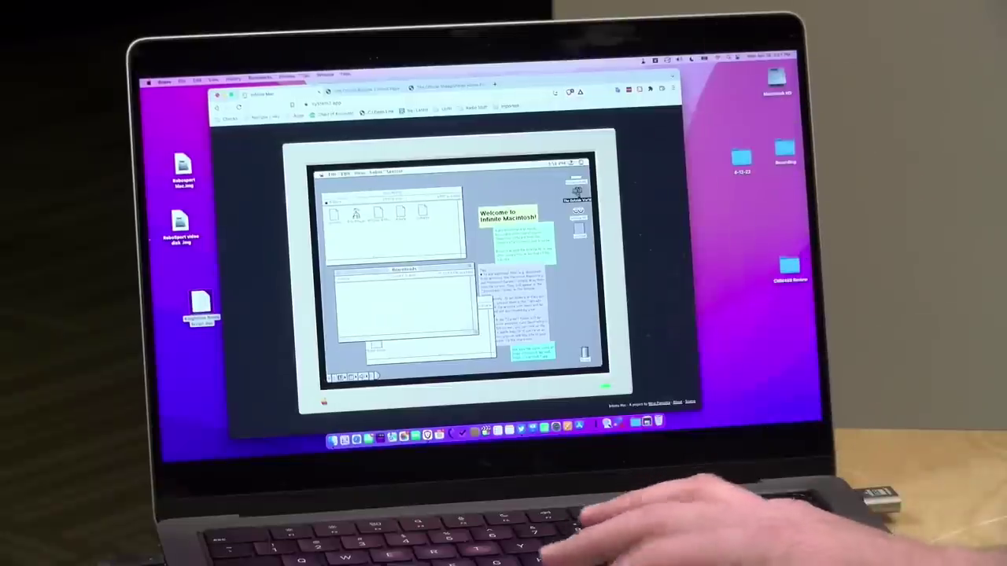
{"action": "left_click", "coordinate": [324, 404]}
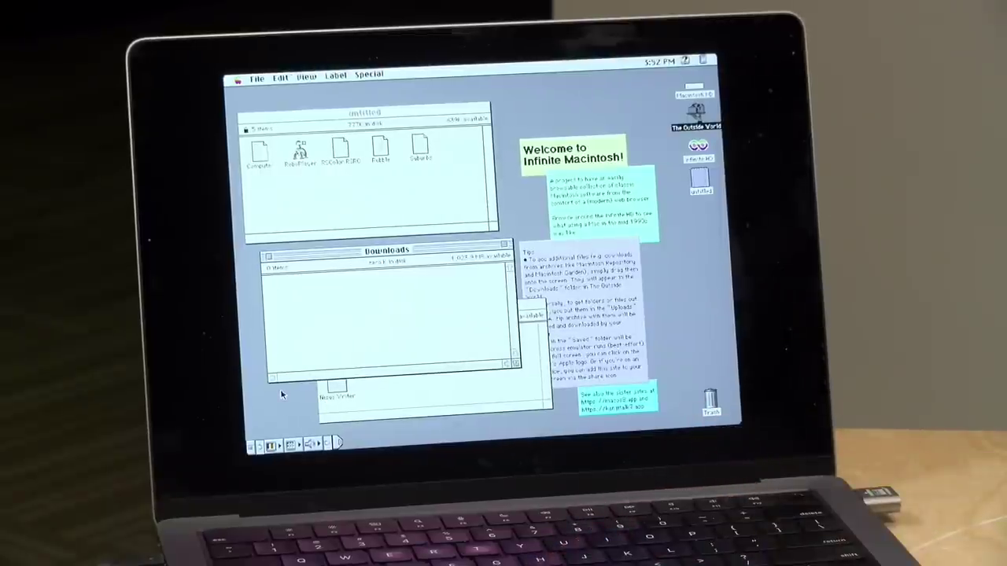
{"action": "key", "text": "Escape"}
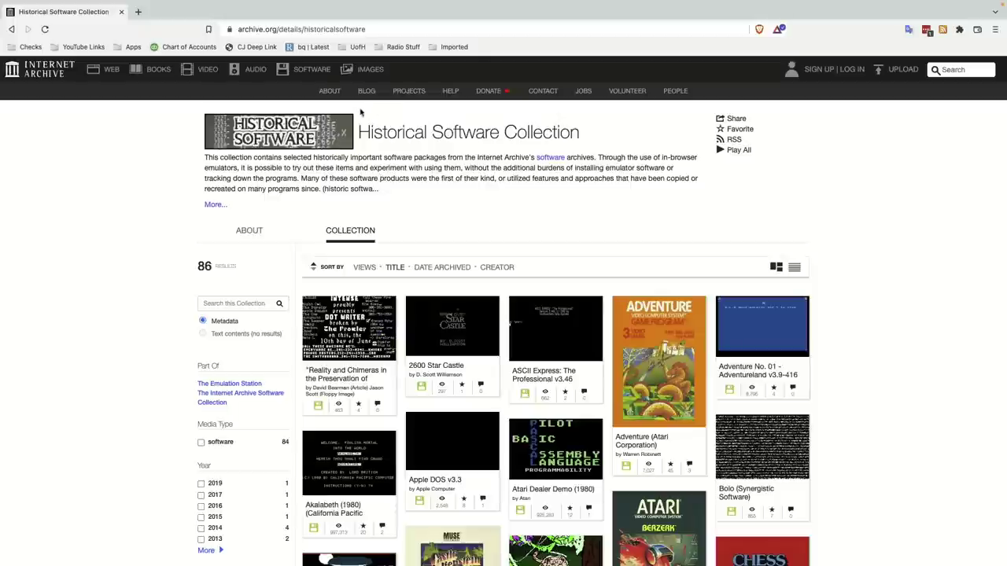
Read the About description of the Internet Archive's Historical Software Collection and open its VisiCalc (1979) item
{"action": "left_click", "coordinate": [250, 231]}
{"action": "scroll", "coordinate": [438, 270], "scroll_direction": "down", "scroll_amount": 4}
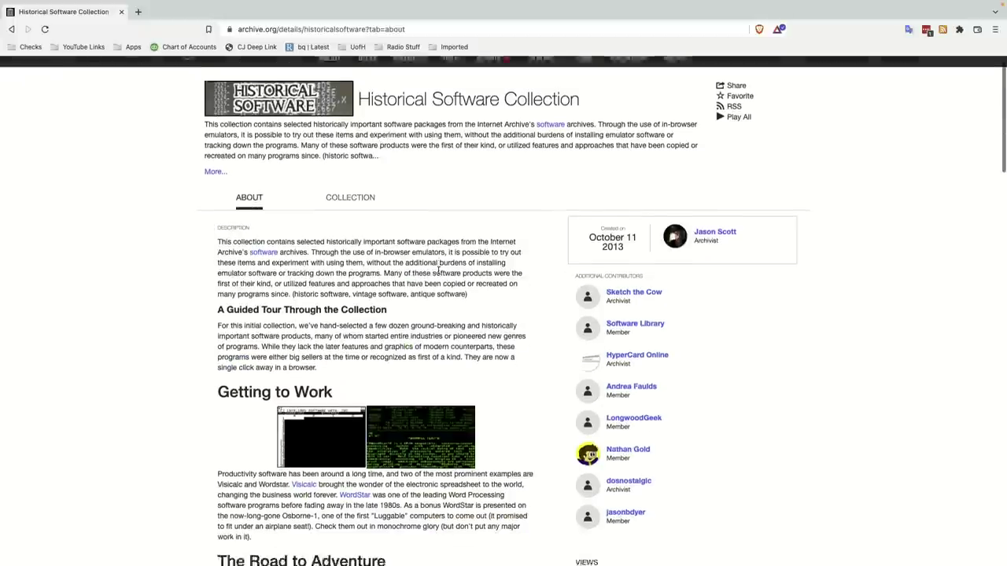
{"action": "scroll", "coordinate": [438, 271], "scroll_direction": "down", "scroll_amount": 5}
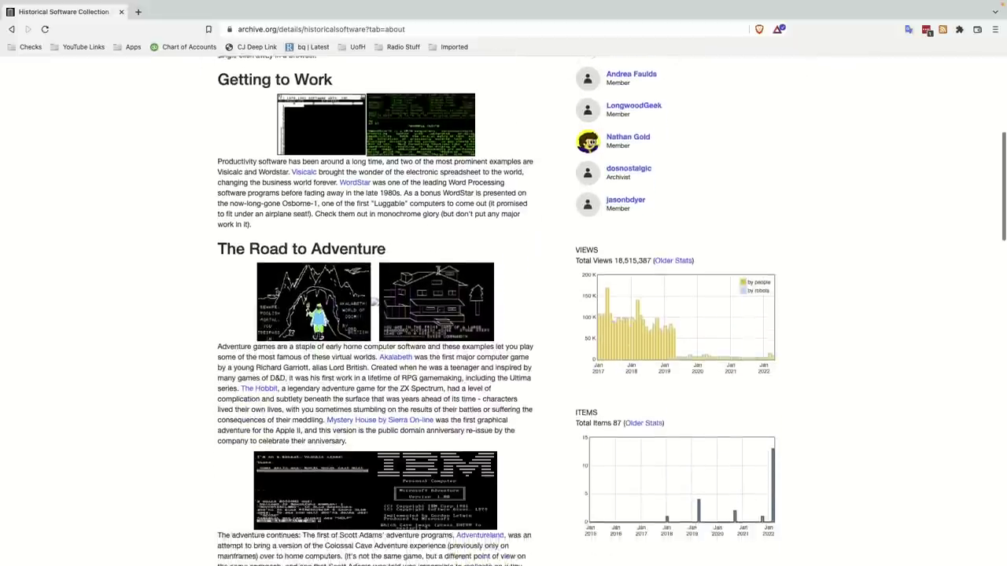
{"action": "scroll", "coordinate": [438, 272], "scroll_direction": "down", "scroll_amount": 3}
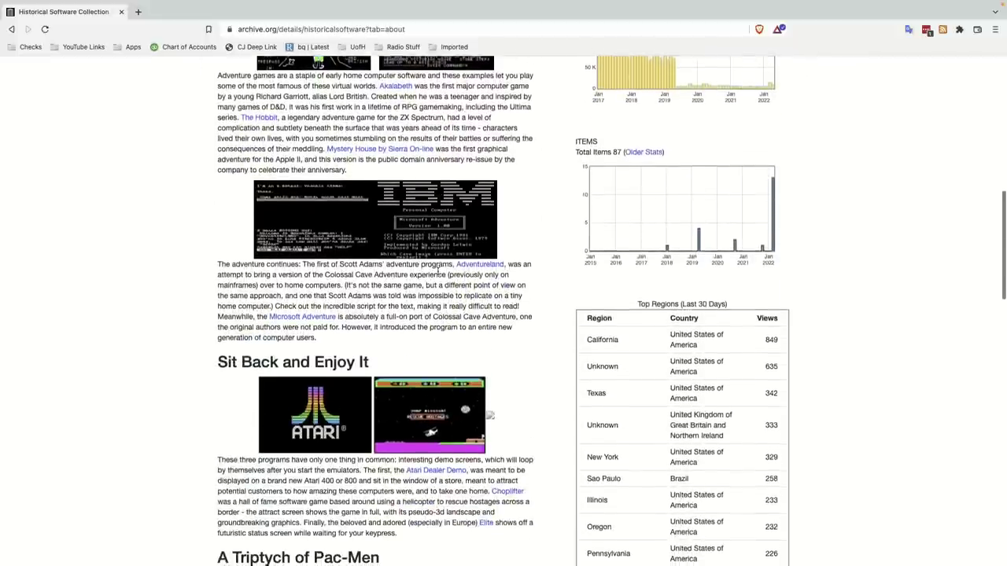
{"action": "scroll", "coordinate": [438, 273], "scroll_direction": "up", "scroll_amount": 9}
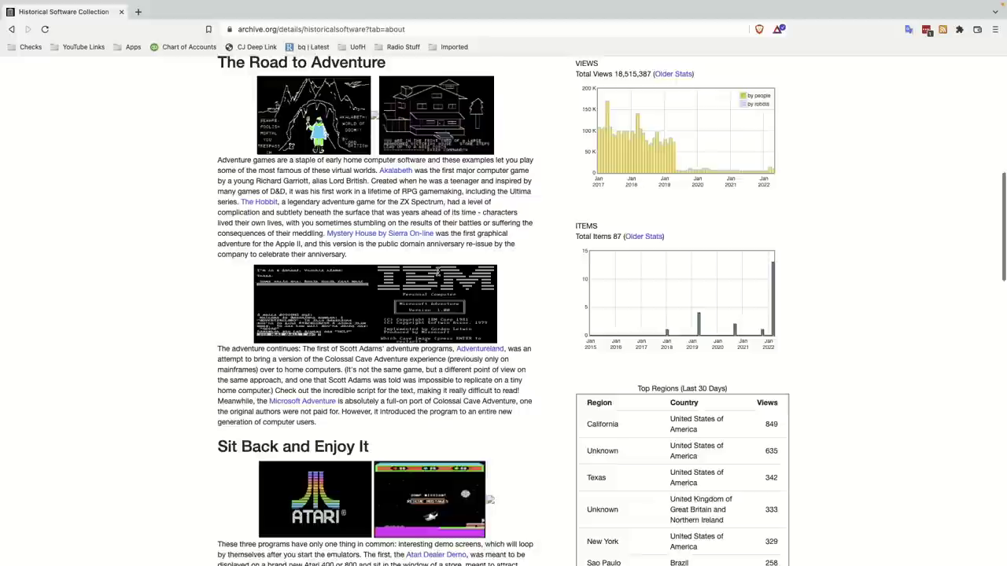
{"action": "scroll", "coordinate": [438, 270], "scroll_direction": "up", "scroll_amount": 2}
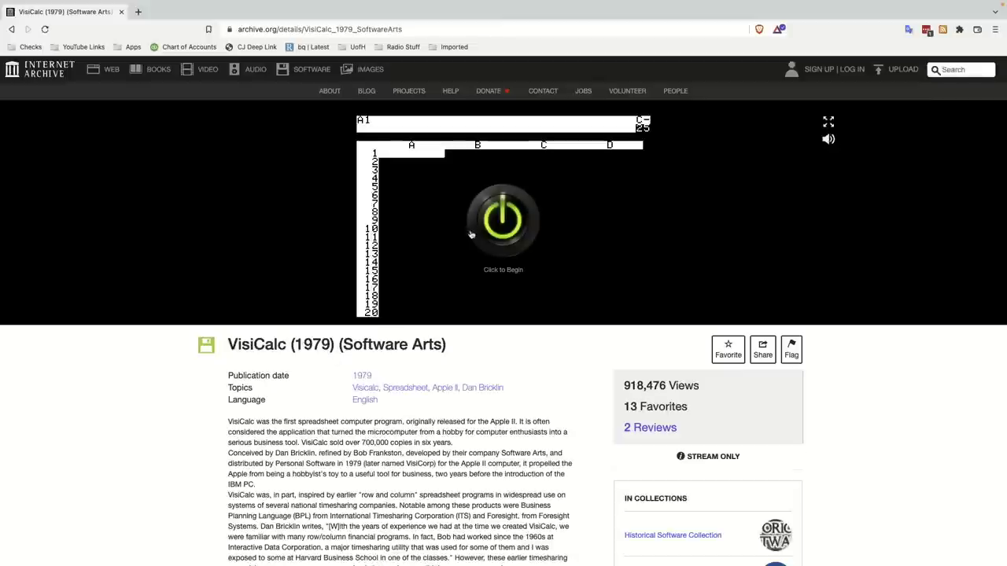
Start the VisiCalc emulation and enter 45 in cell A1 and 35 in cell B1
{"action": "left_click", "coordinate": [480, 228]}
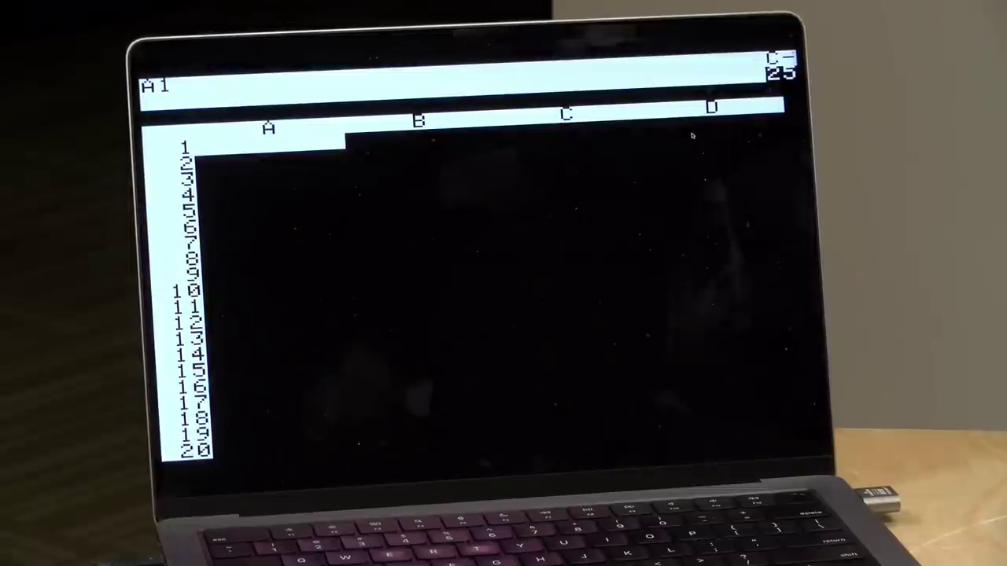
{"action": "type", "text": "45"}
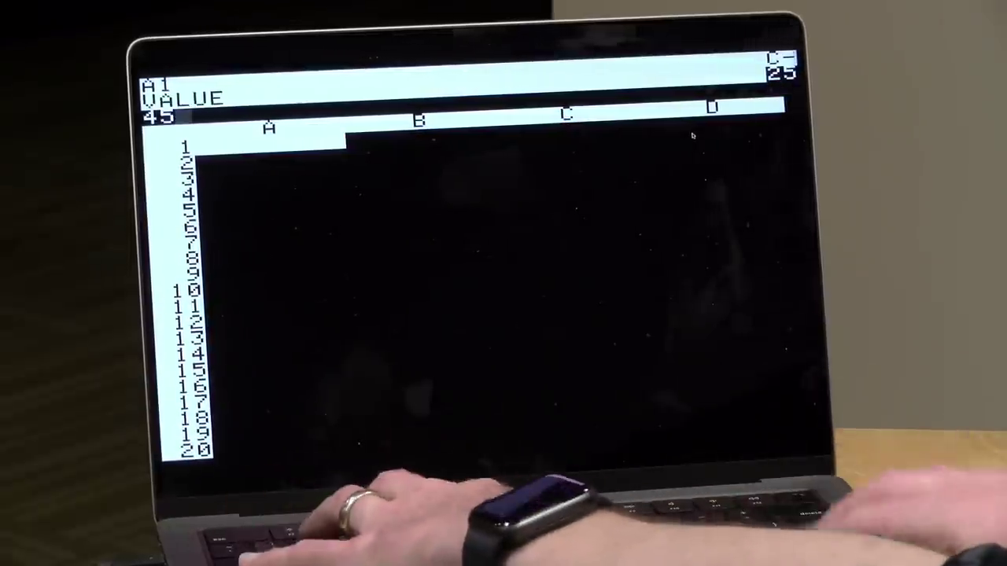
{"action": "key", "text": "Return"}
{"action": "key", "text": "Right"}
{"action": "type", "text": "35"}
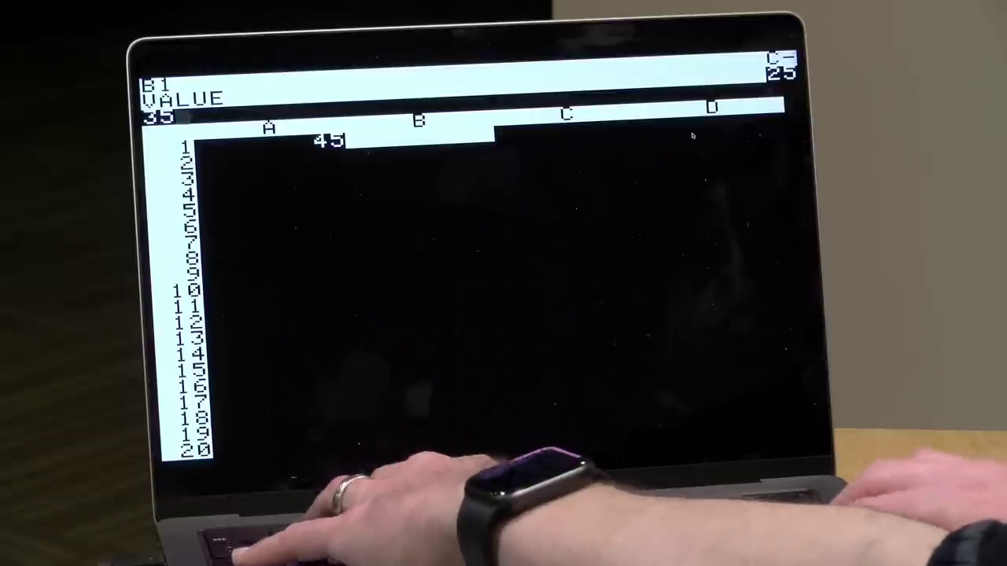
{"action": "key", "text": "Right"}
{"action": "type", "text": "@SUM"}
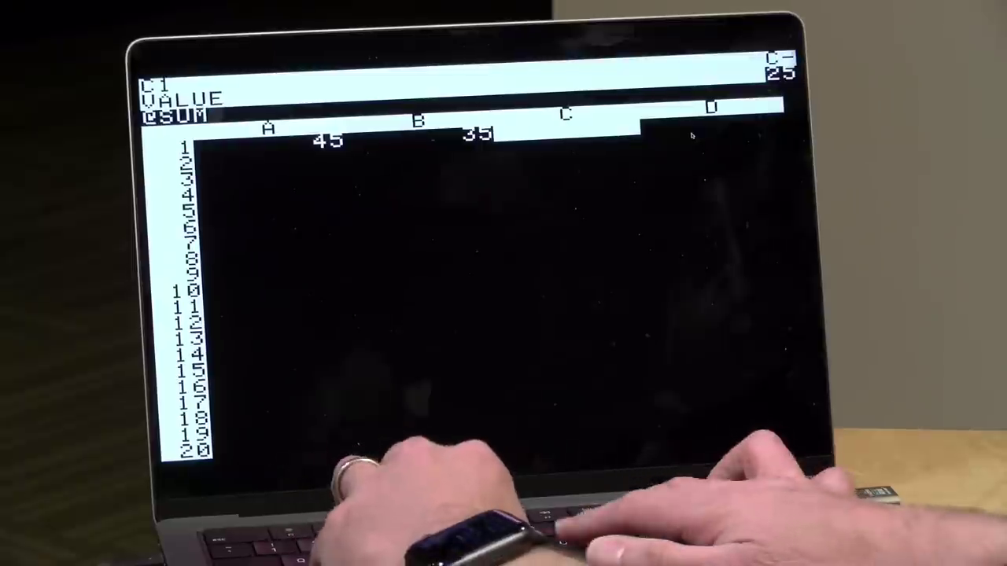
{"action": "type", "text": "(A"}
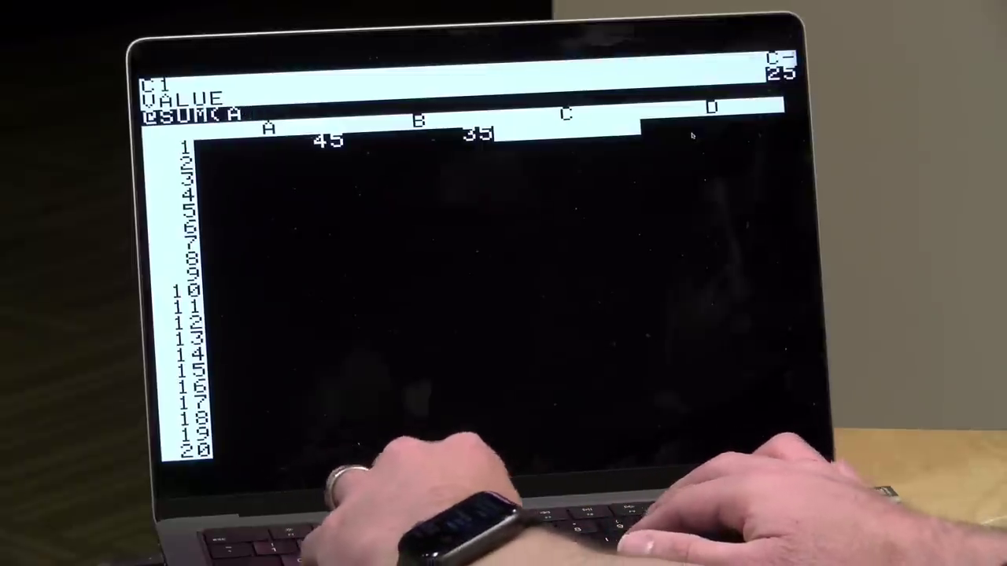
{"action": "type", "text": "1...B"}
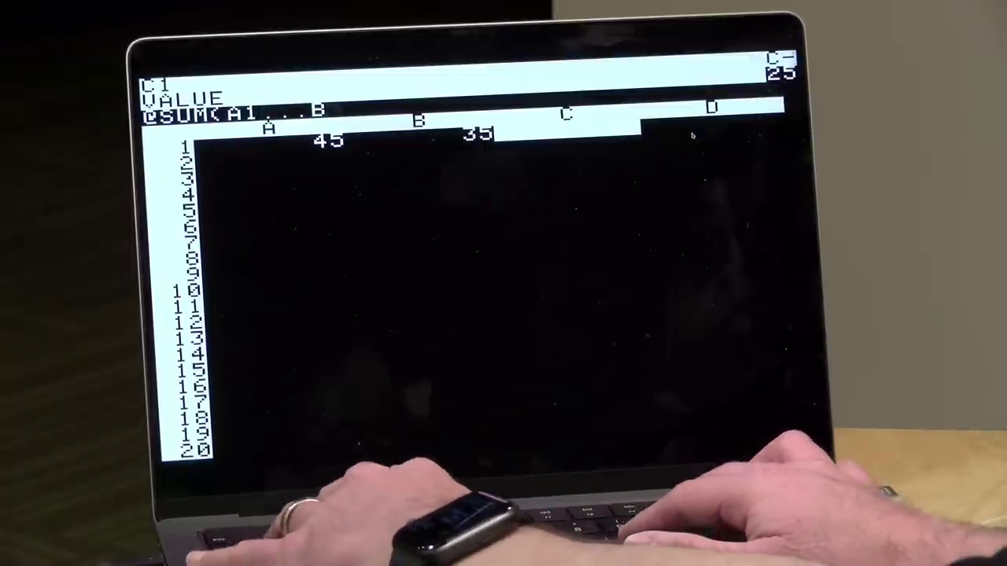
{"action": "type", "text": "1)"}
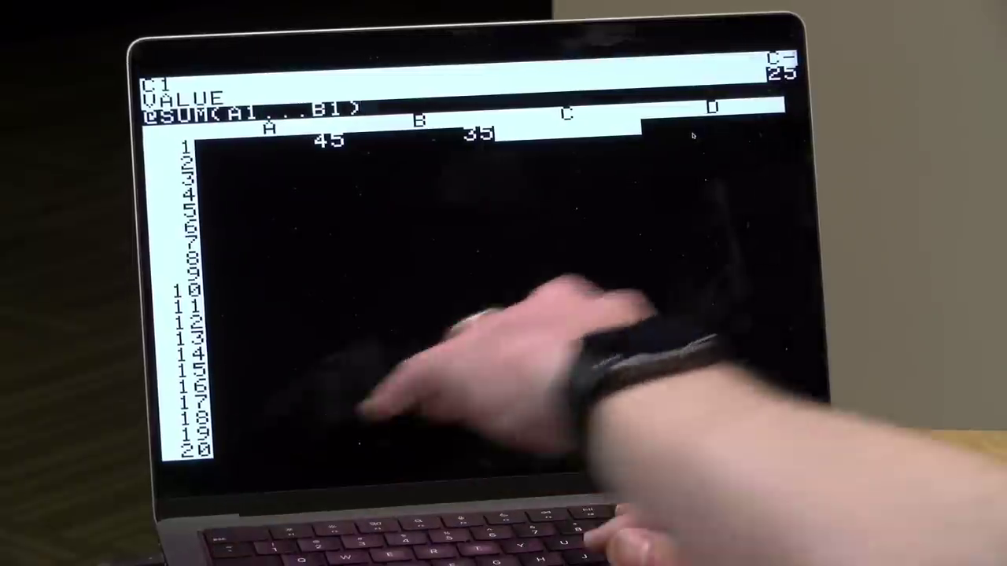
{"action": "key", "text": "Return"}
Move between cells D1 and C1 to check the formula stored in C1
{"action": "key", "text": "Right"}
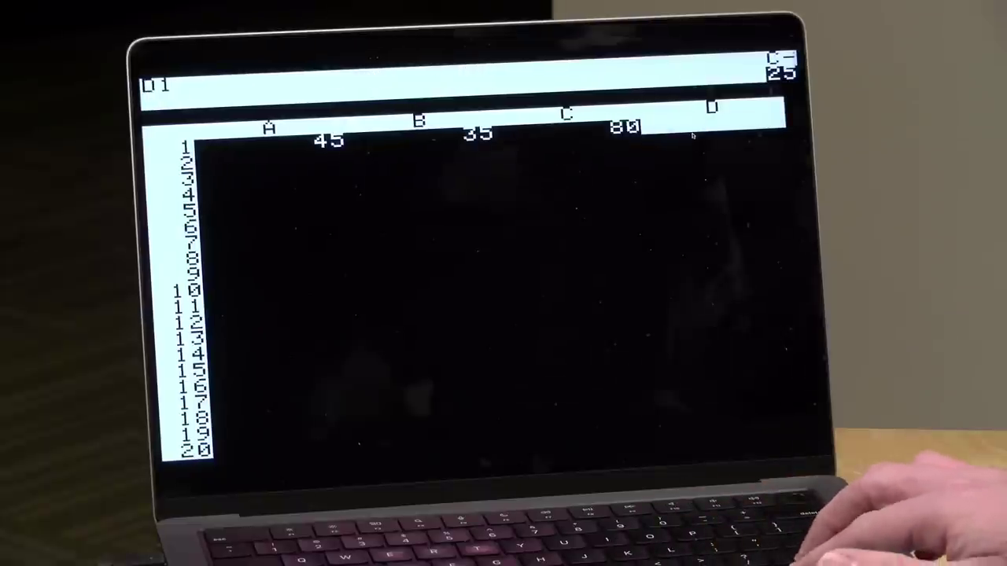
{"action": "key", "text": "Left"}
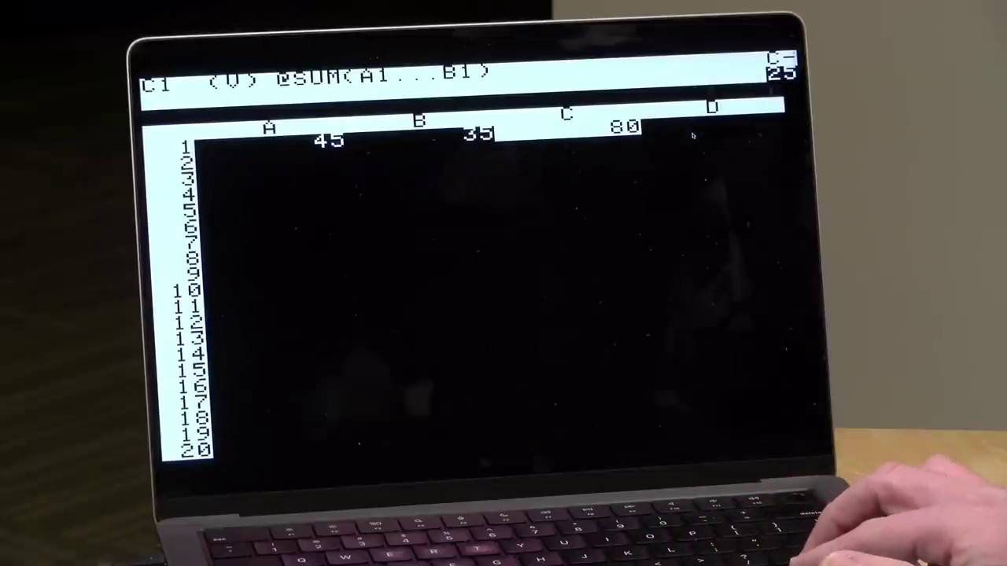
{"action": "key", "text": "Right"}
{"action": "key", "text": "Left"}
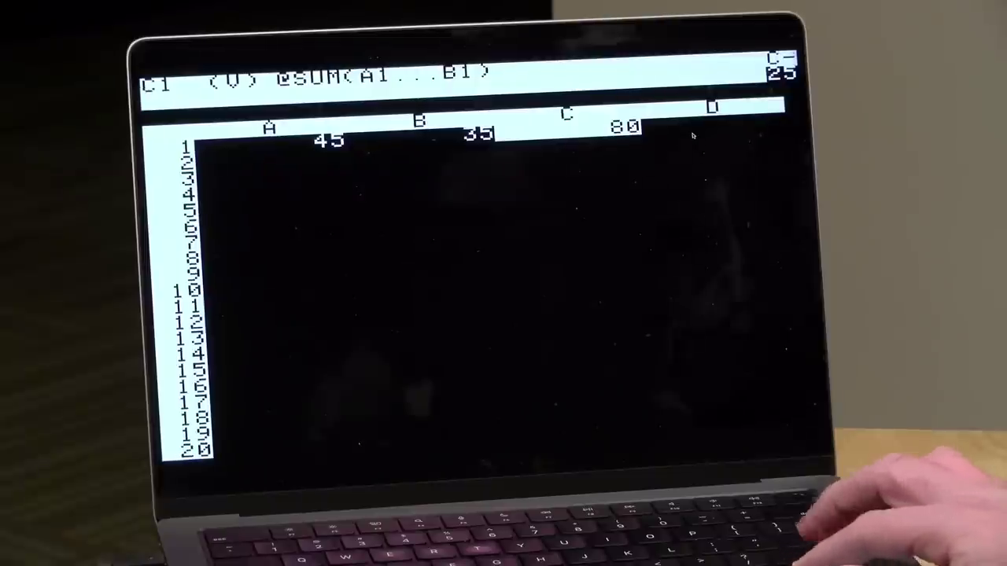
Switch the cell cursor to vertical movement, go down to cell C2 and enter 45
{"action": "key", "text": "space"}
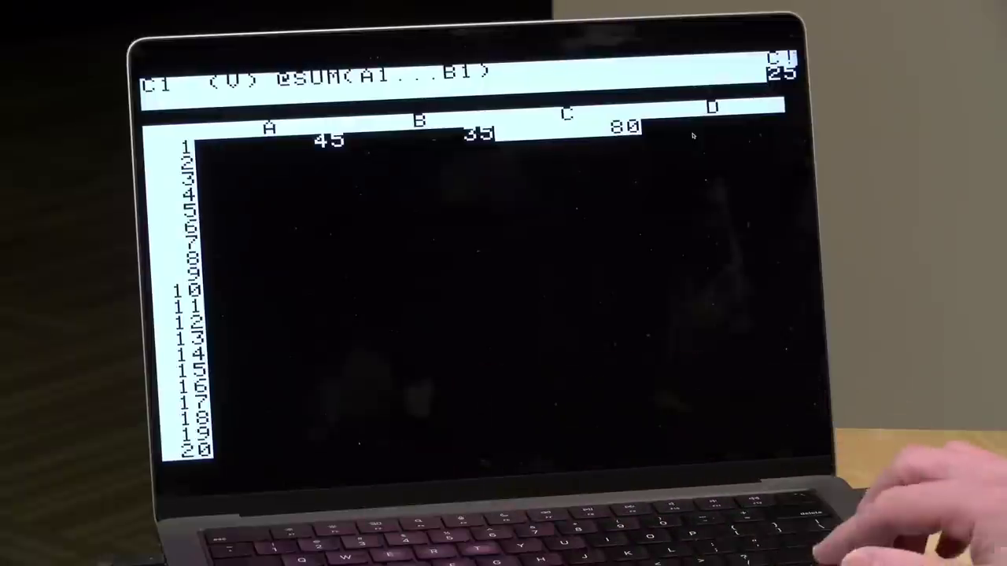
{"action": "key", "text": "Right"}
{"action": "key", "text": "space"}
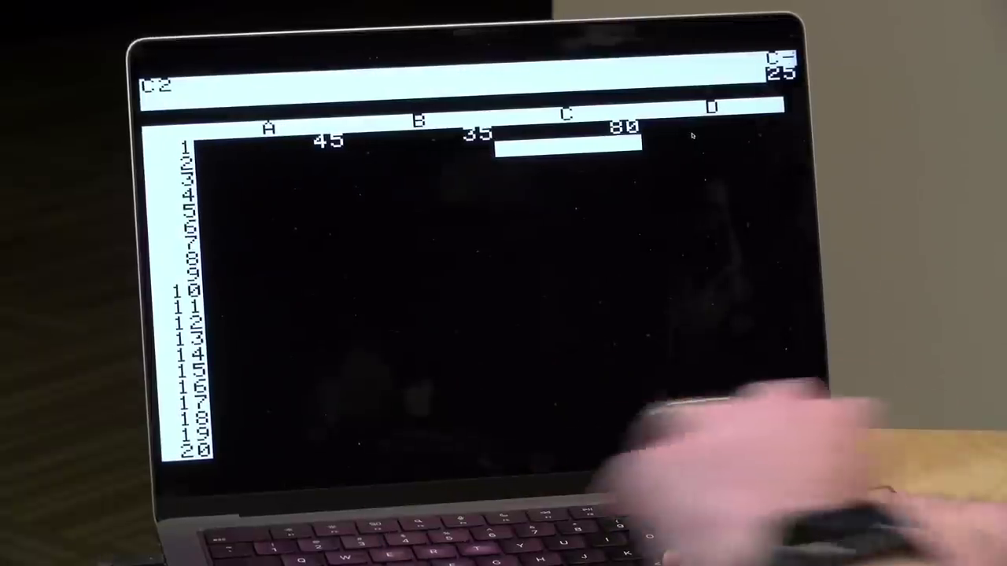
{"action": "type", "text": "4"}
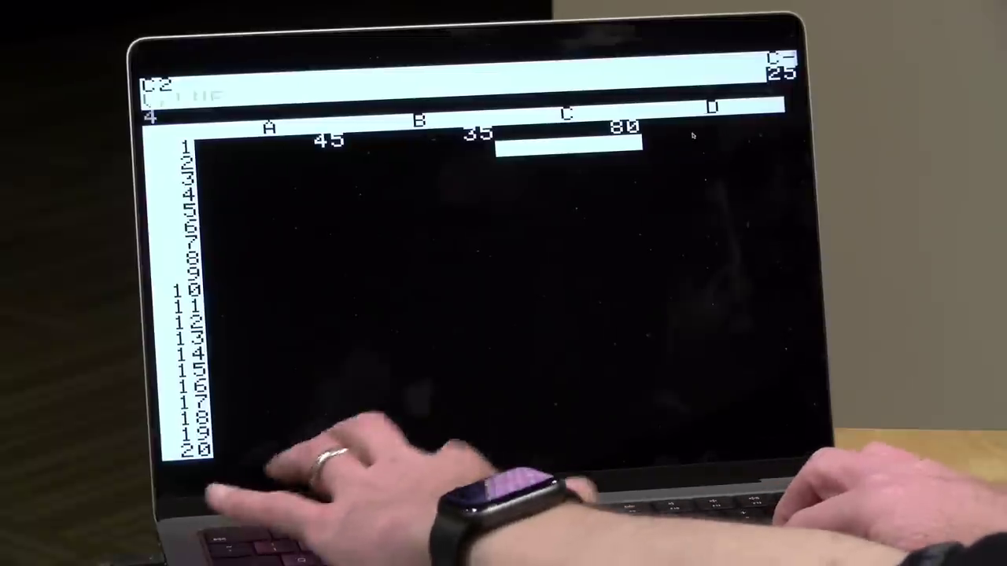
{"action": "type", "text": "5"}
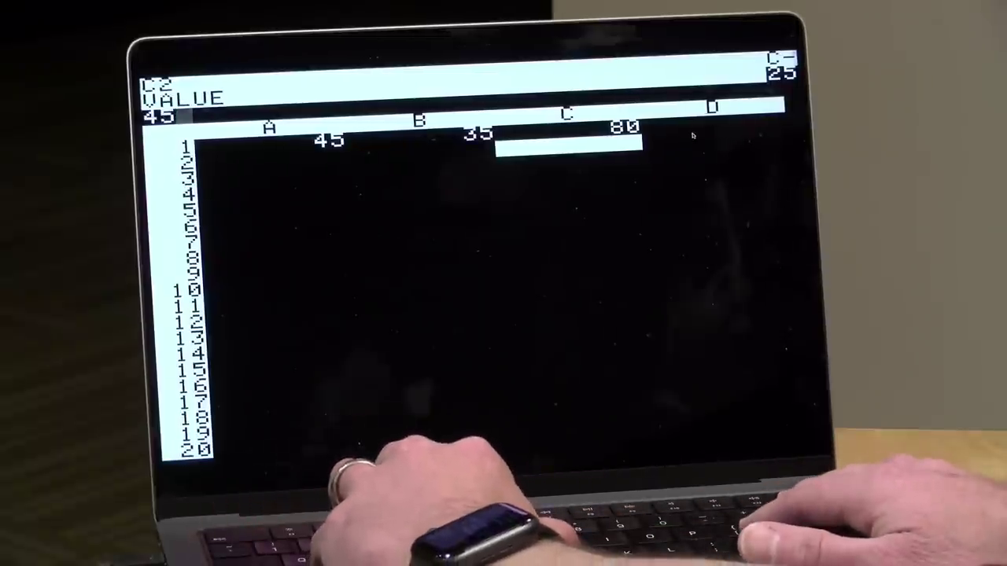
{"action": "key", "text": "Return"}
{"action": "key", "text": "Right"}
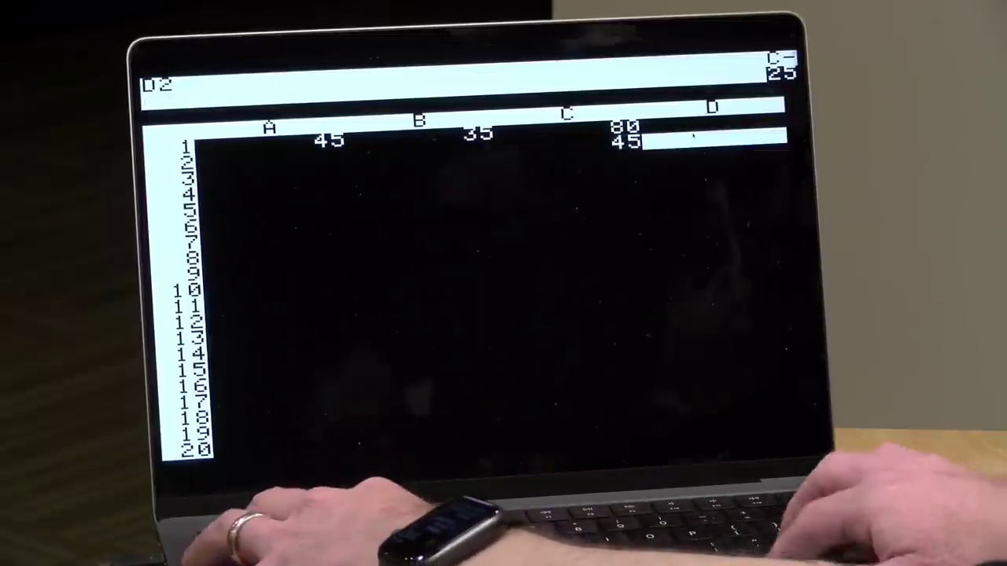
{"action": "key", "text": "Left"}
{"action": "key", "text": "Down"}
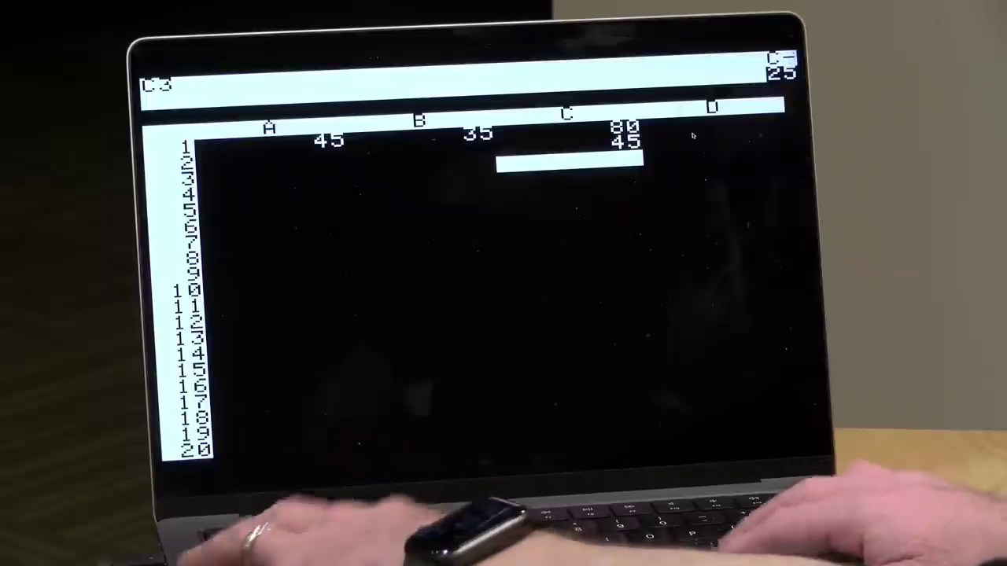
{"action": "type", "text": "@SUM("}
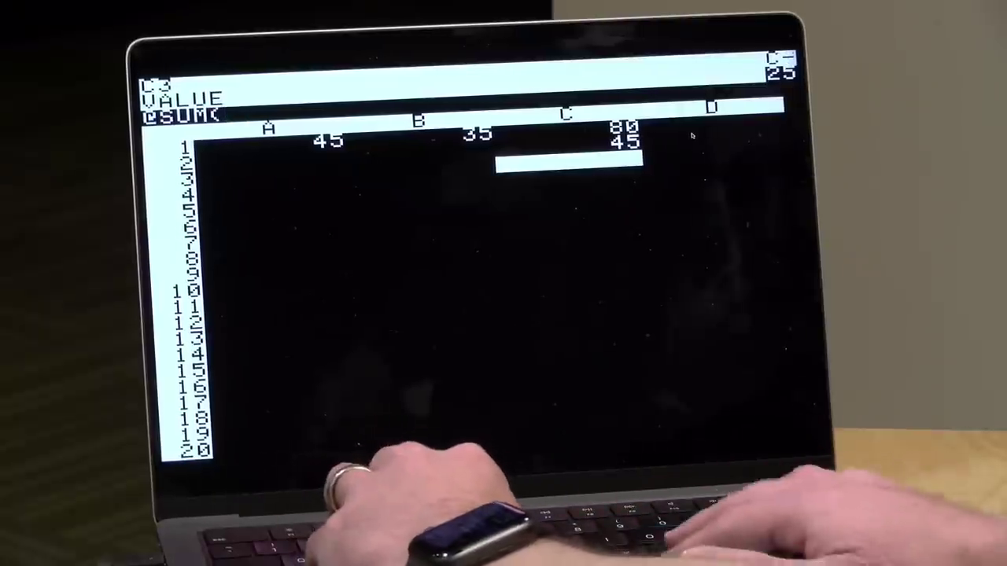
{"action": "type", "text": "C1"}
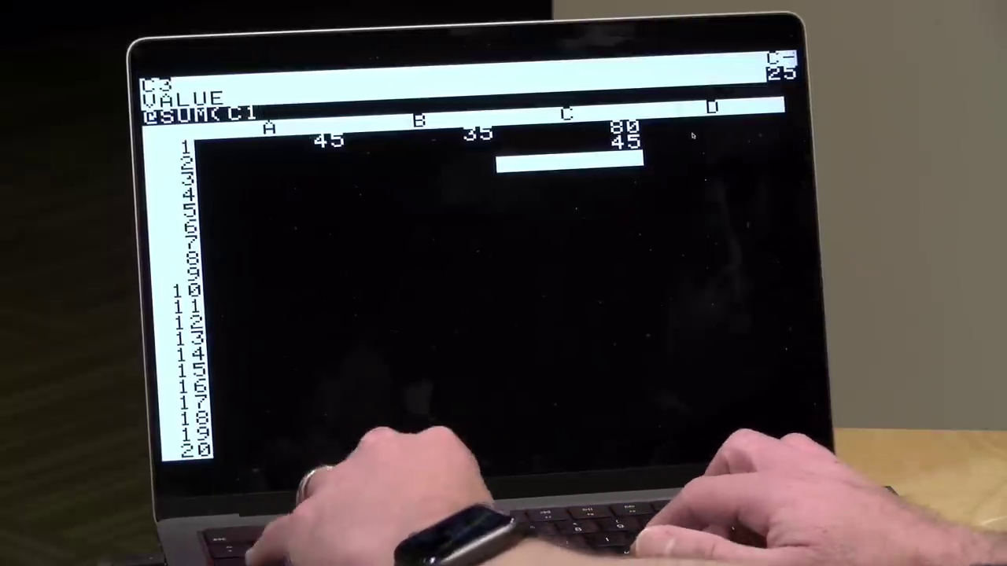
{"action": "type", "text": "...C2"}
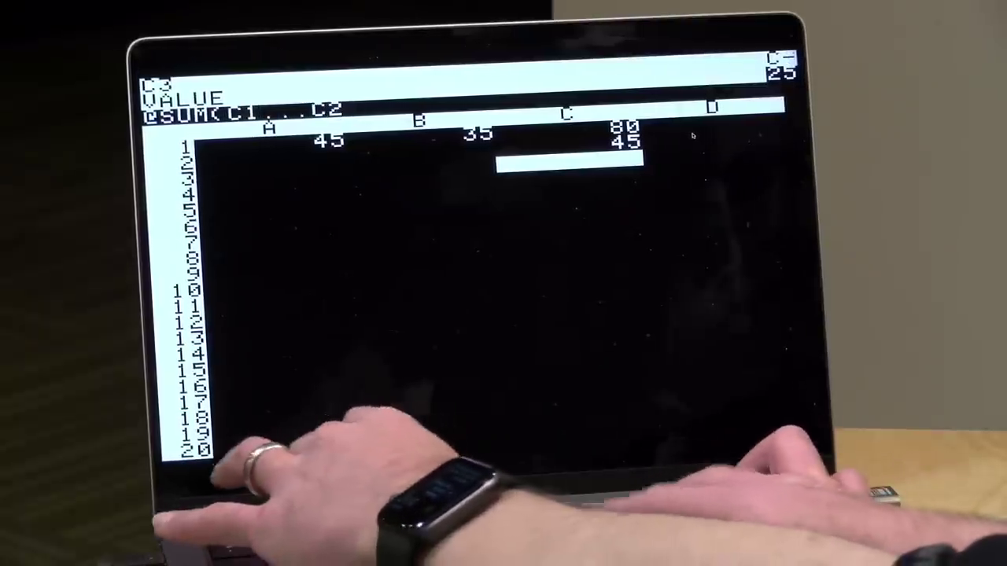
{"action": "type", "text": ")"}
{"action": "key", "text": "Return"}
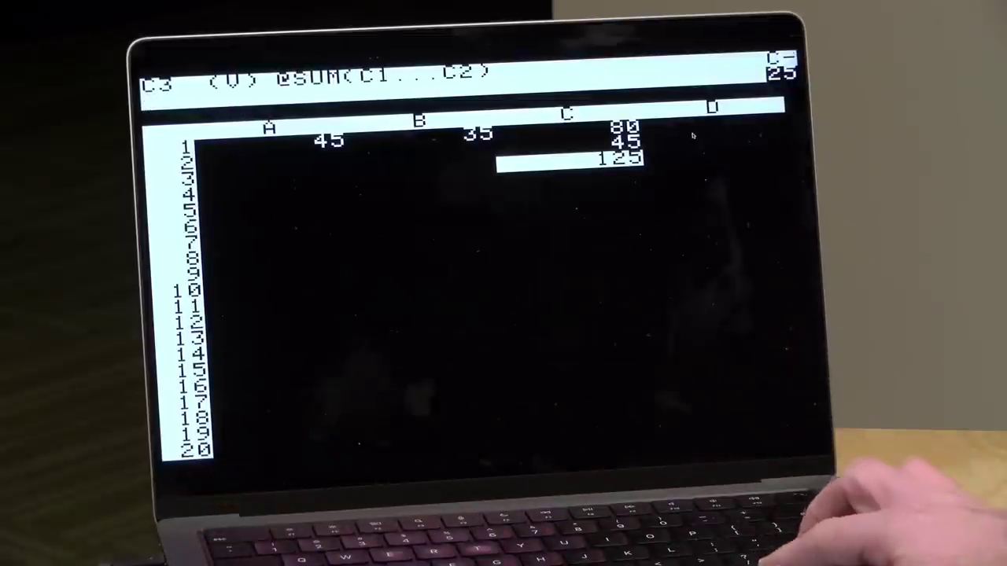
Move the cell cursor back up to row 1 and replace the value in cell B1 with 67
{"action": "key", "text": "space"}
{"action": "key", "text": "Up"}
{"action": "key", "text": "Up"}
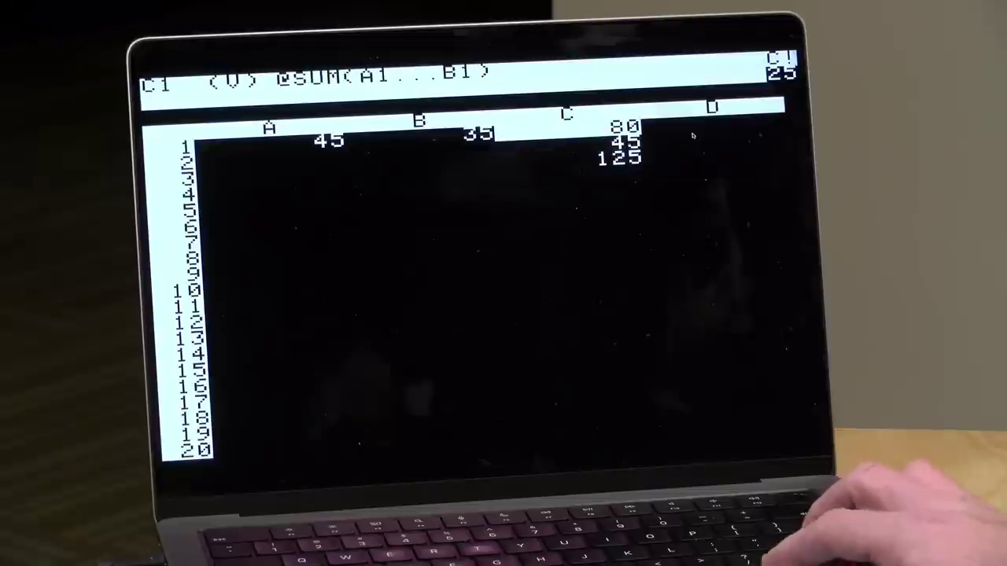
{"action": "key", "text": "space"}
{"action": "key", "text": "Left"}
{"action": "key", "text": "Left"}
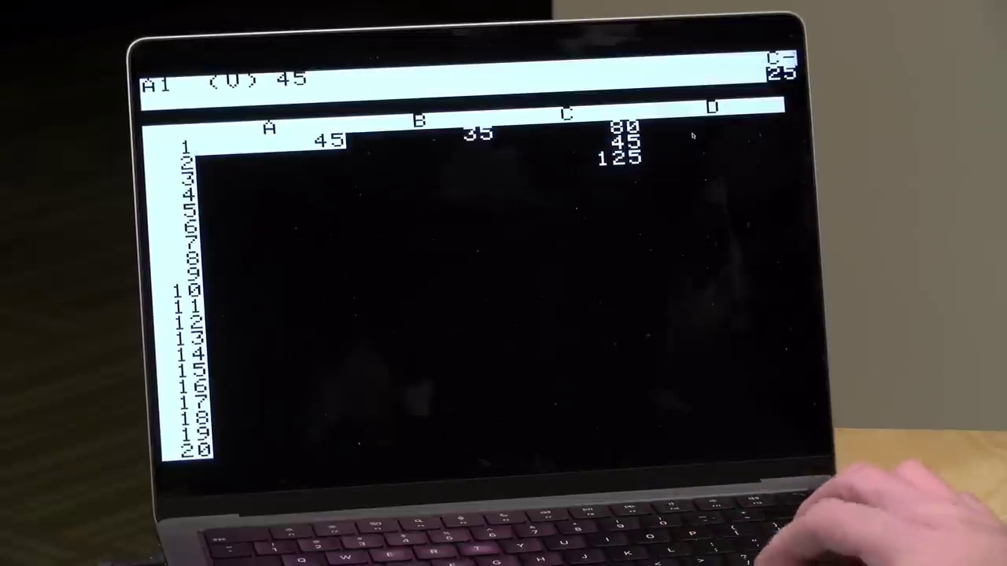
{"action": "key", "text": "Right"}
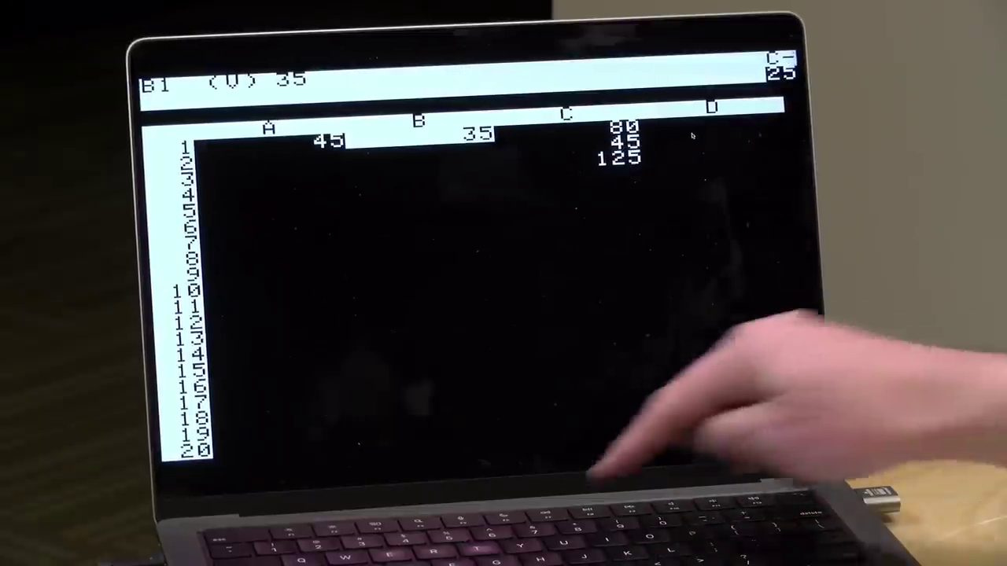
{"action": "type", "text": "67"}
{"action": "key", "text": "Return"}
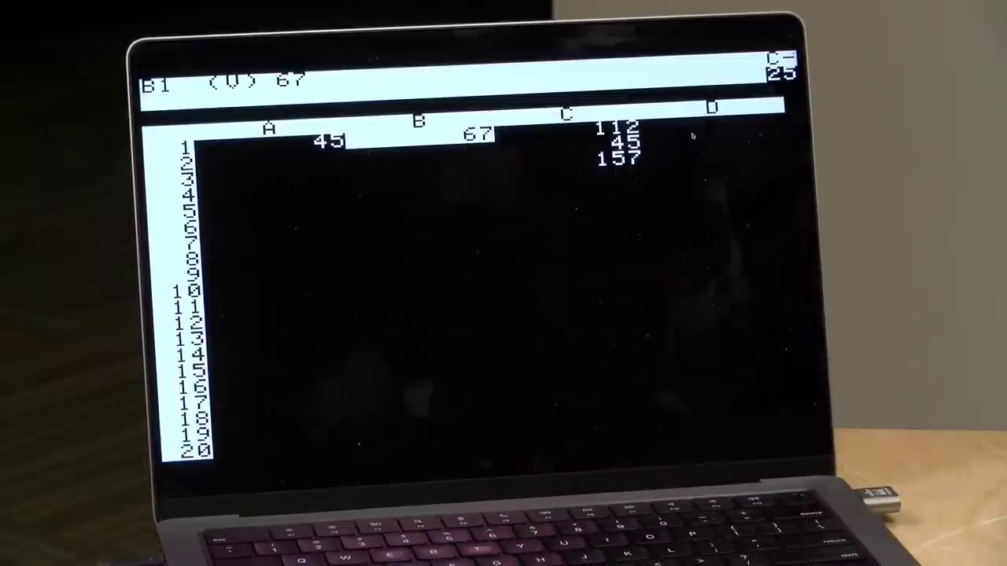
Set cell A1 to 432, move the cell cursor to D1 and leave the spreadsheet's full-screen view
{"action": "key", "text": "Left"}
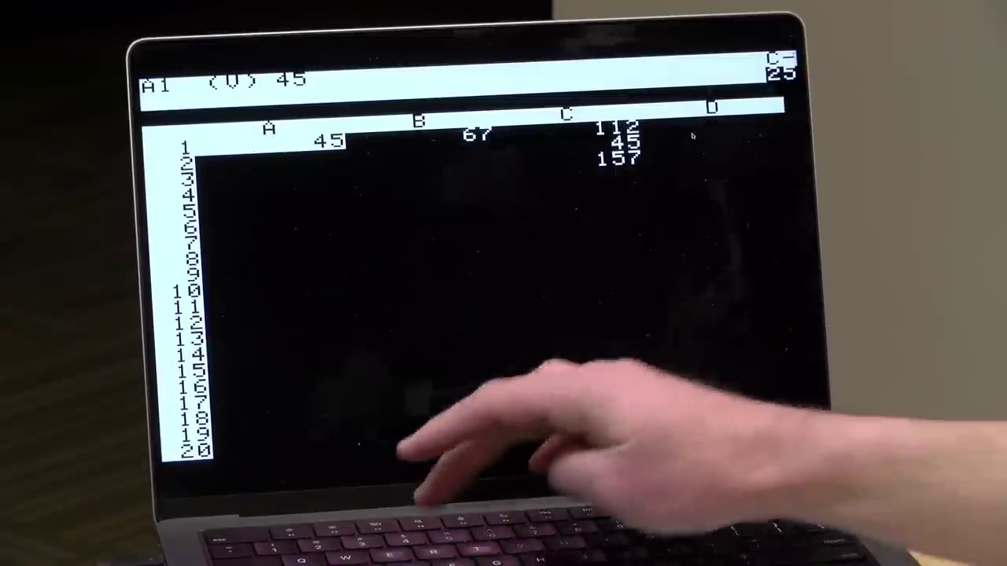
{"action": "type", "text": "432"}
{"action": "key", "text": "Return"}
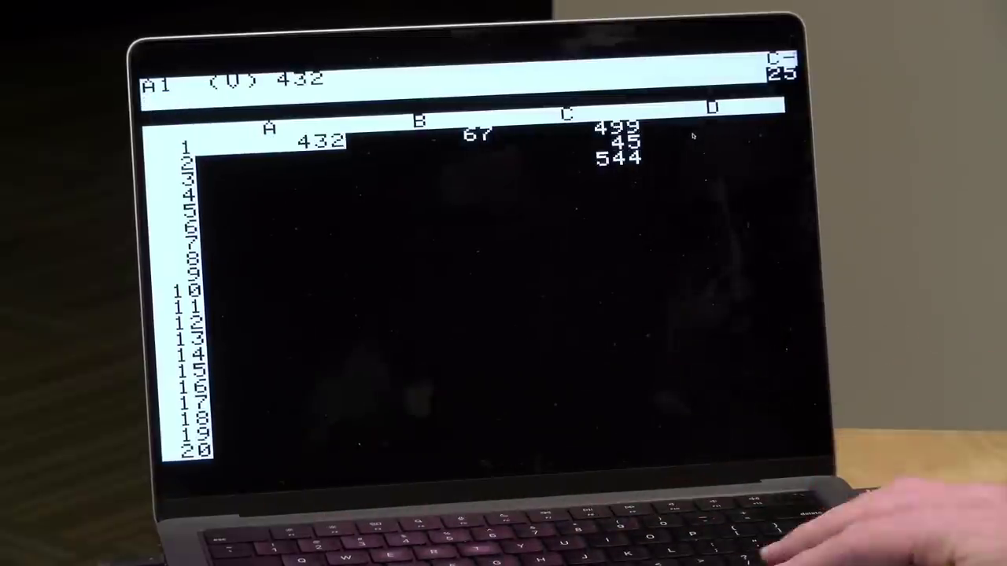
{"action": "key", "text": "Right"}
{"action": "key", "text": "Right"}
{"action": "key", "text": "Right"}
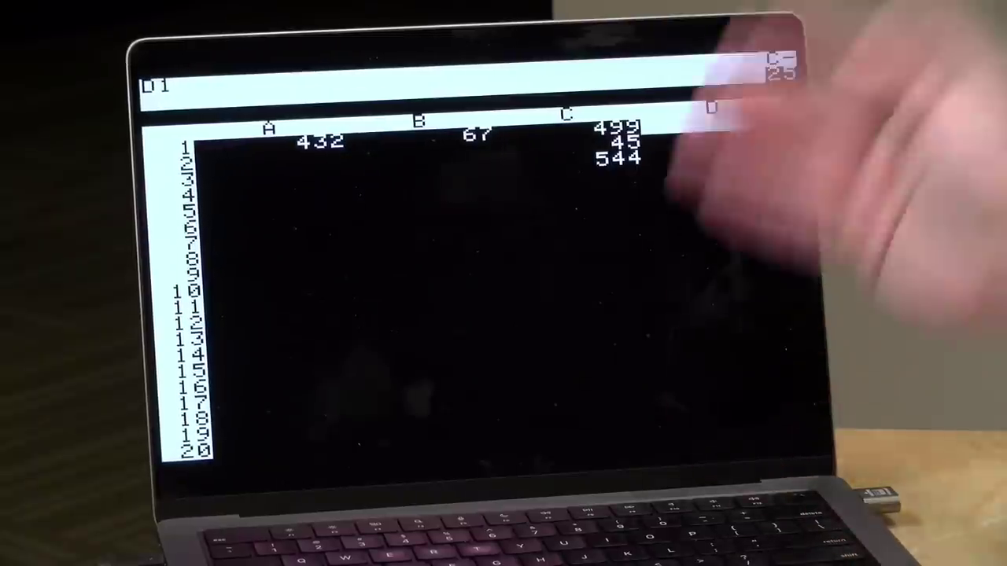
{"action": "key", "text": "Escape"}
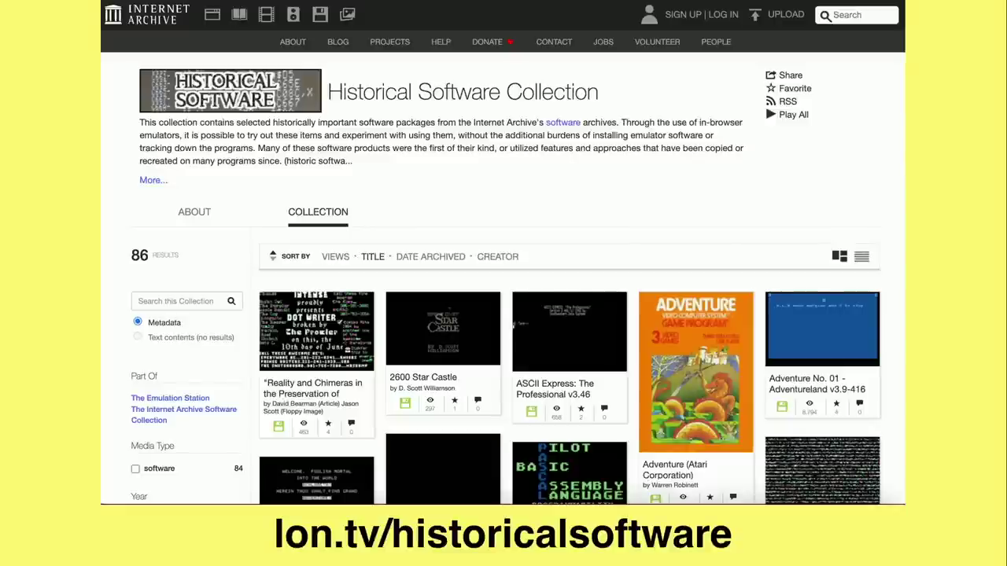
Find the Atari Dealer Demo in the Historical Software Collection's guided tour, open it and start its emulation
{"action": "scroll", "coordinate": [432, 325], "scroll_direction": "down", "scroll_amount": 2}
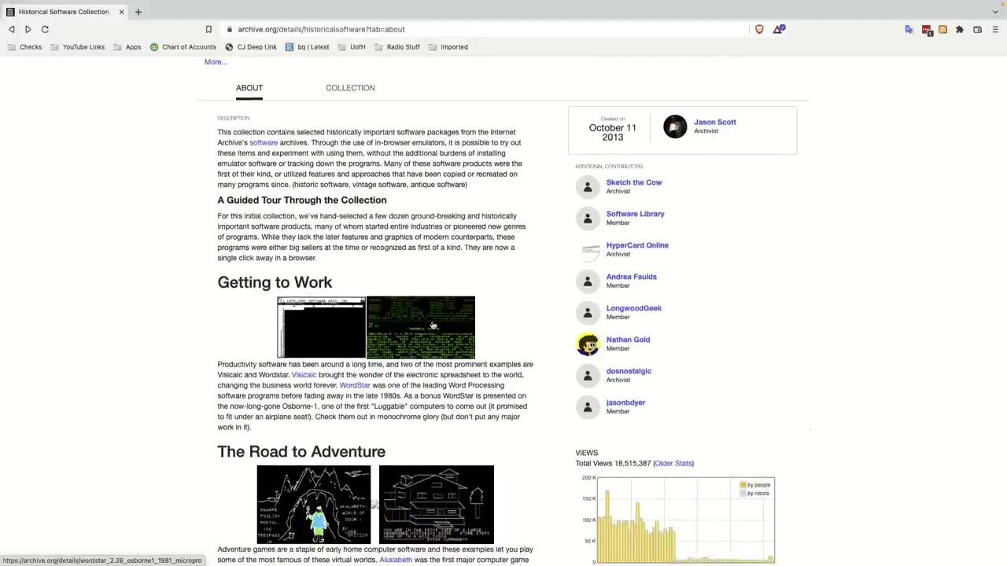
{"action": "scroll", "coordinate": [444, 323], "scroll_direction": "down", "scroll_amount": 1}
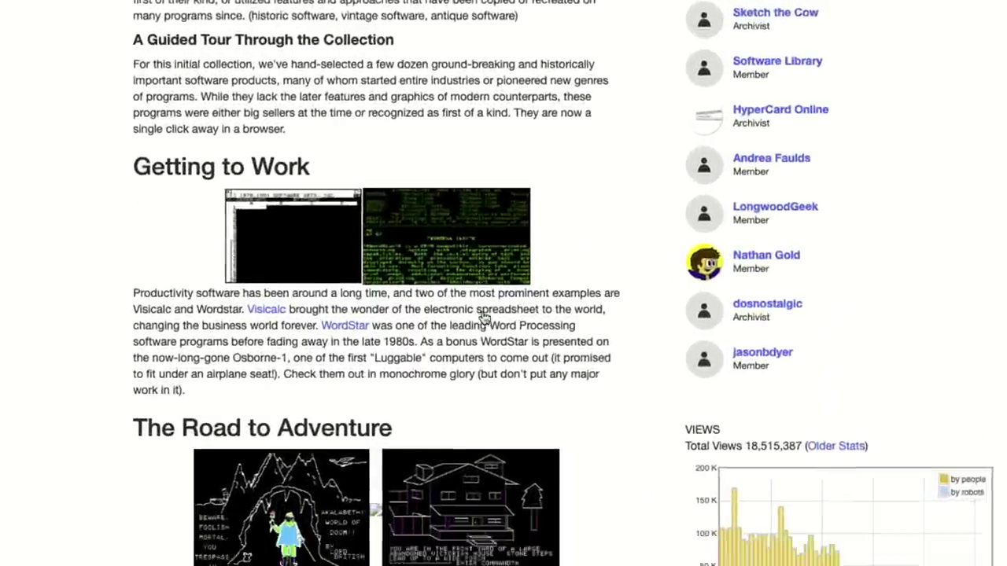
{"action": "scroll", "coordinate": [445, 323], "scroll_direction": "down", "scroll_amount": 3}
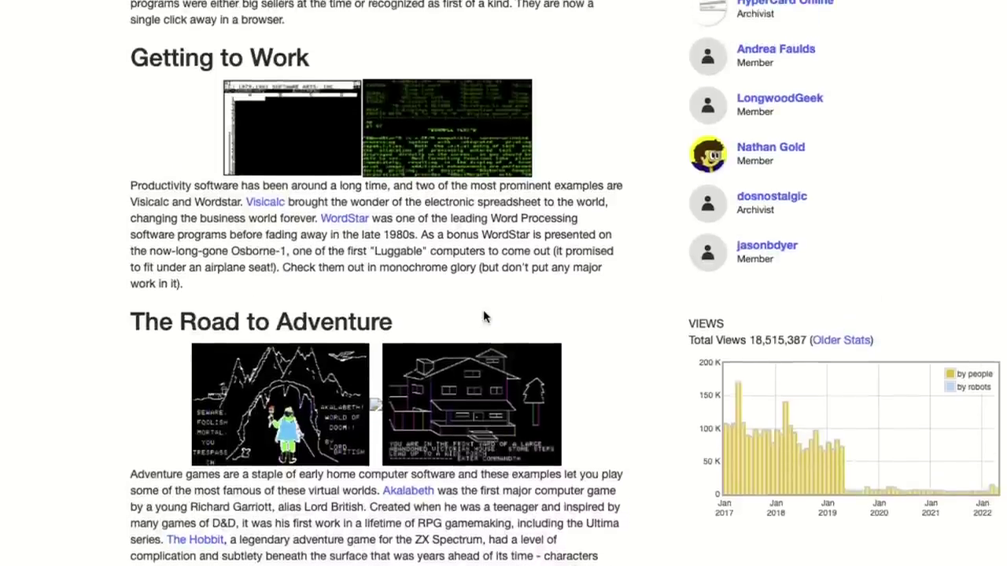
{"action": "scroll", "coordinate": [484, 316], "scroll_direction": "up", "scroll_amount": 1}
{"action": "scroll", "coordinate": [484, 316], "scroll_direction": "down", "scroll_amount": 7}
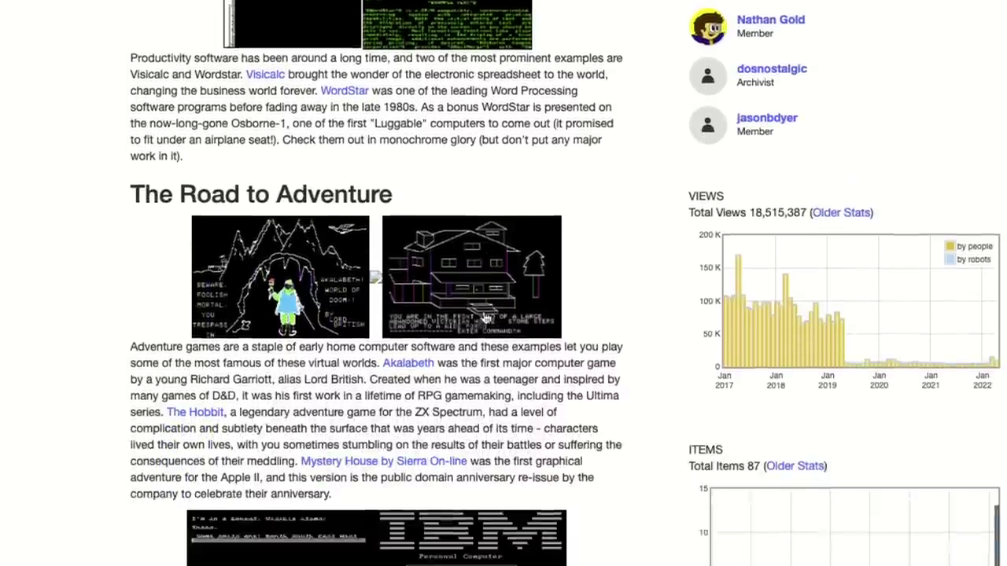
{"action": "scroll", "coordinate": [484, 314], "scroll_direction": "down", "scroll_amount": 3}
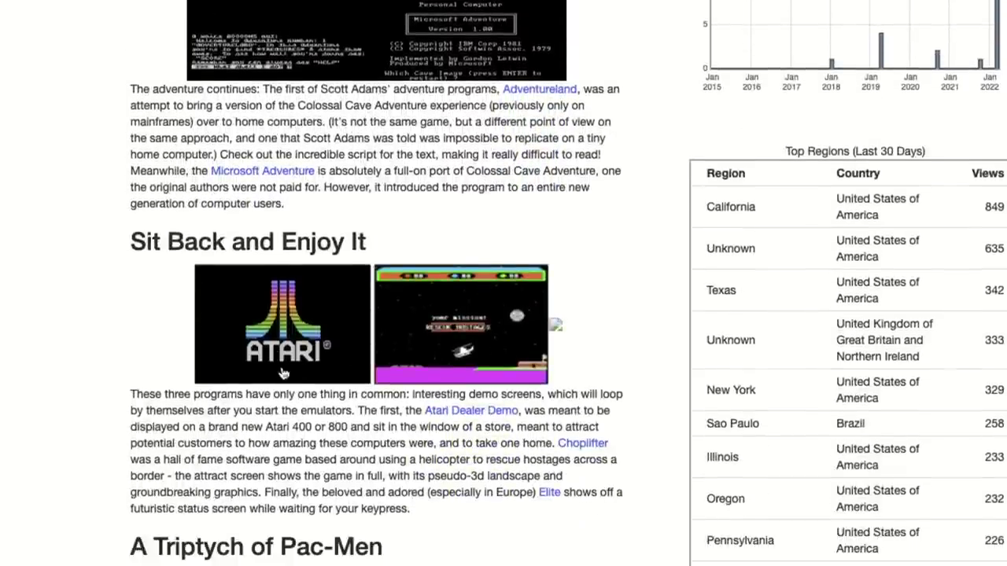
{"action": "left_click", "coordinate": [284, 340]}
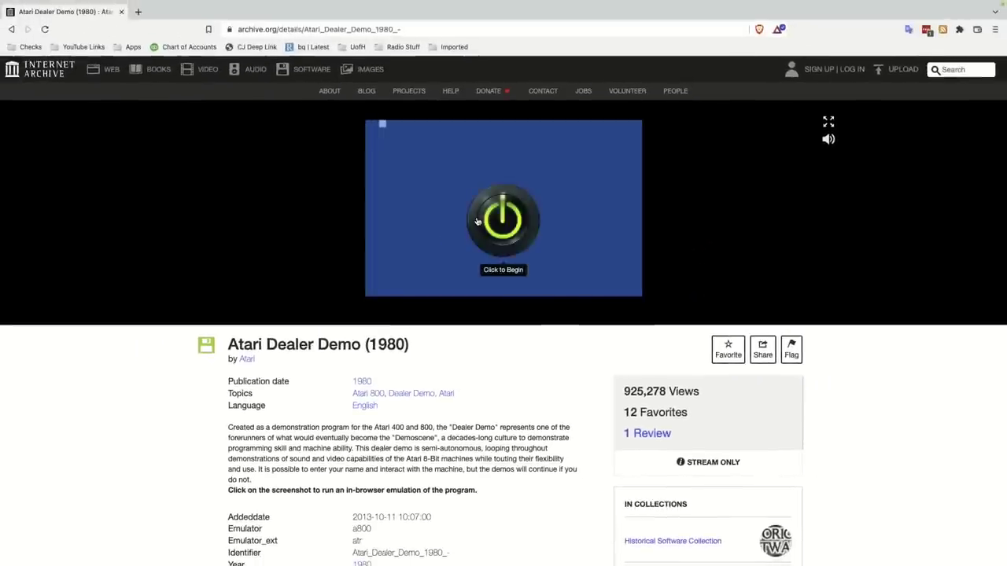
{"action": "left_click", "coordinate": [496, 220]}
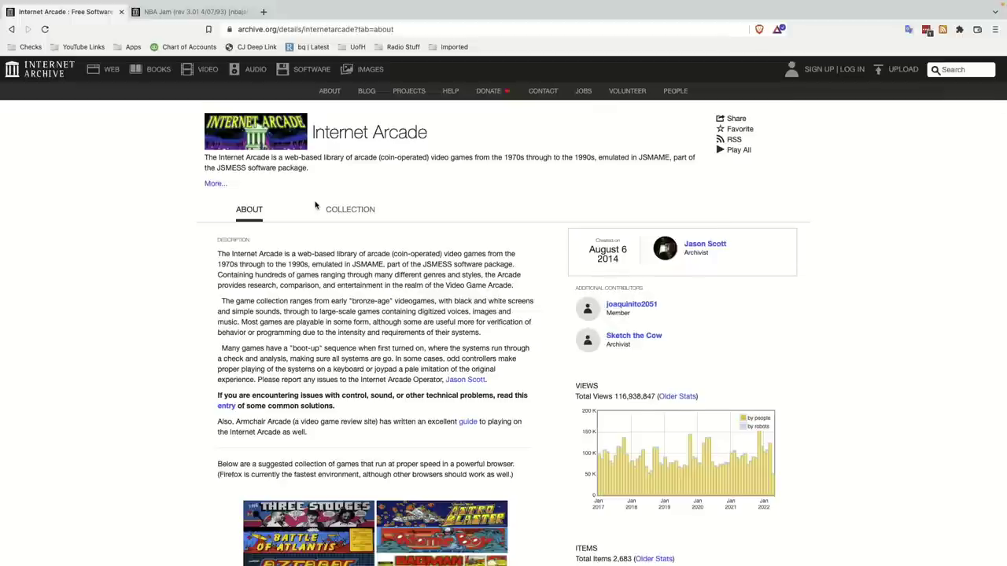
Look over the Internet Arcade description and its suggested collection of arcade games
{"action": "scroll", "coordinate": [315, 206], "scroll_direction": "down", "scroll_amount": 5}
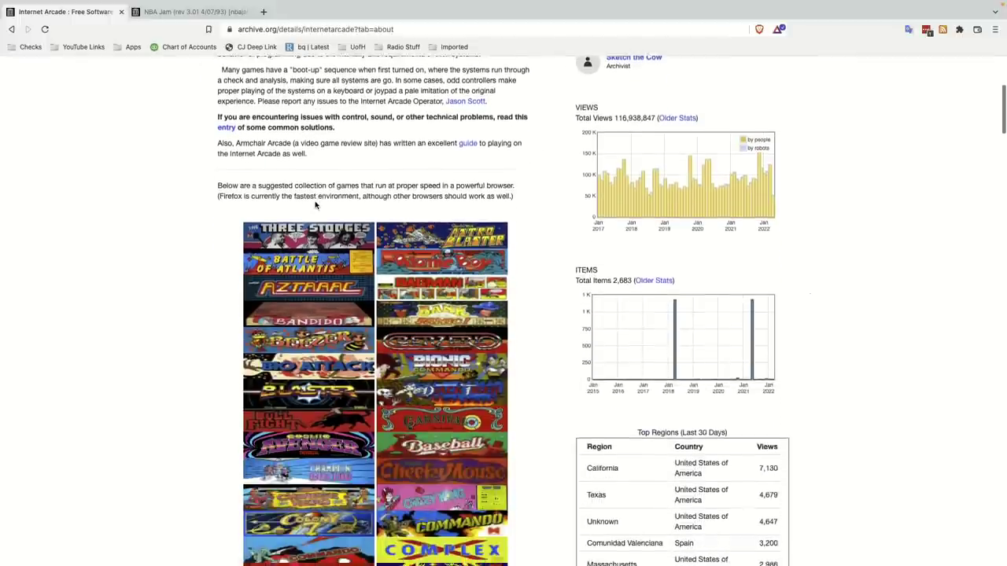
{"action": "scroll", "coordinate": [315, 205], "scroll_direction": "up", "scroll_amount": 5}
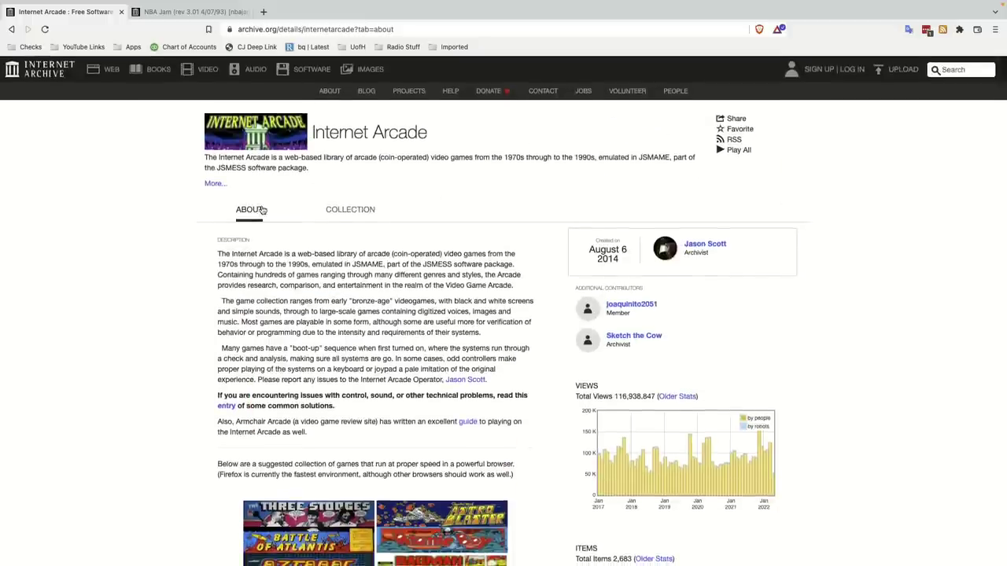
{"action": "scroll", "coordinate": [263, 211], "scroll_direction": "down", "scroll_amount": 3}
{"action": "scroll", "coordinate": [263, 211], "scroll_direction": "down", "scroll_amount": 10}
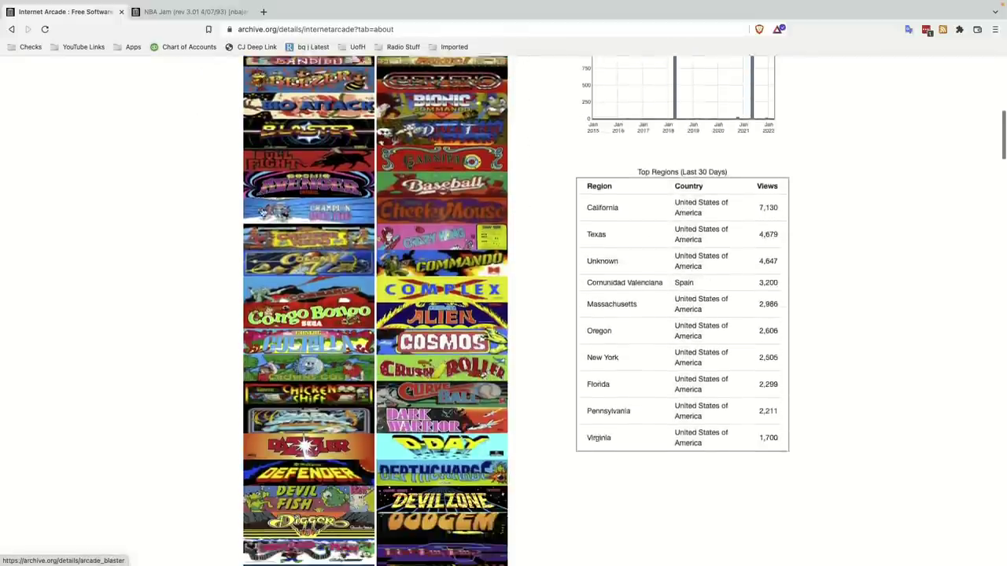
{"action": "scroll", "coordinate": [263, 212], "scroll_direction": "down", "scroll_amount": 4}
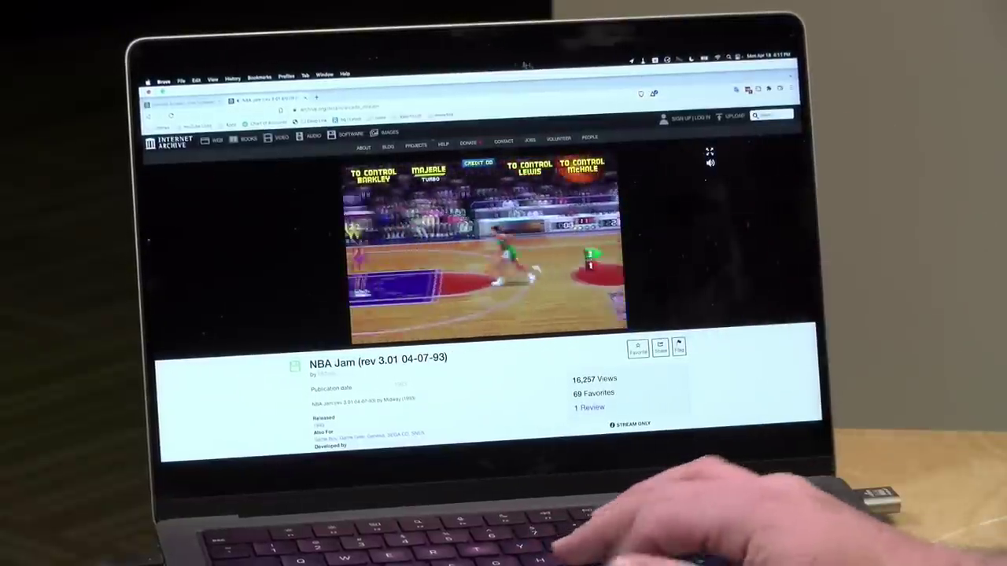
Raise the sound volume for the running NBA Jam game and switch it to full screen
{"action": "key", "text": "XF86AudioRaiseVolume"}
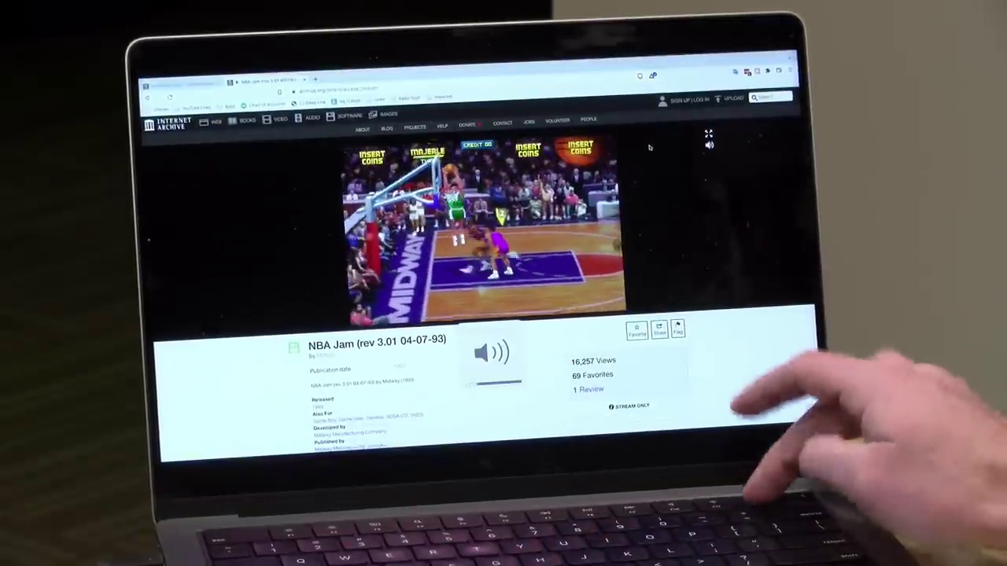
{"action": "left_click", "coordinate": [708, 134]}
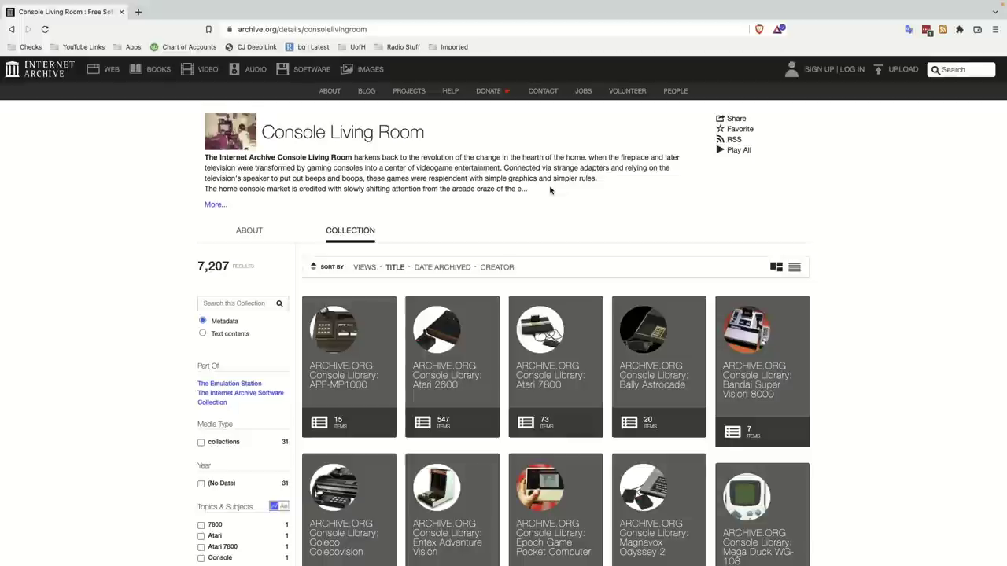
Open Pitfall from the Console Living Room's Atari 2600 library, start it and show it full screen
{"action": "scroll", "coordinate": [565, 170], "scroll_direction": "down", "scroll_amount": 5}
{"action": "scroll", "coordinate": [550, 189], "scroll_direction": "down", "scroll_amount": 5}
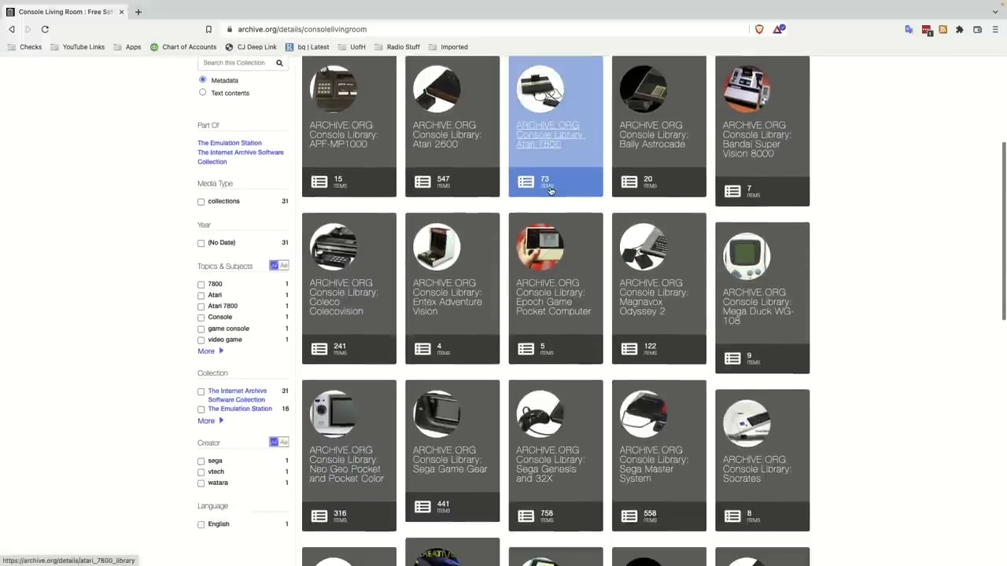
{"action": "scroll", "coordinate": [550, 191], "scroll_direction": "down", "scroll_amount": 4}
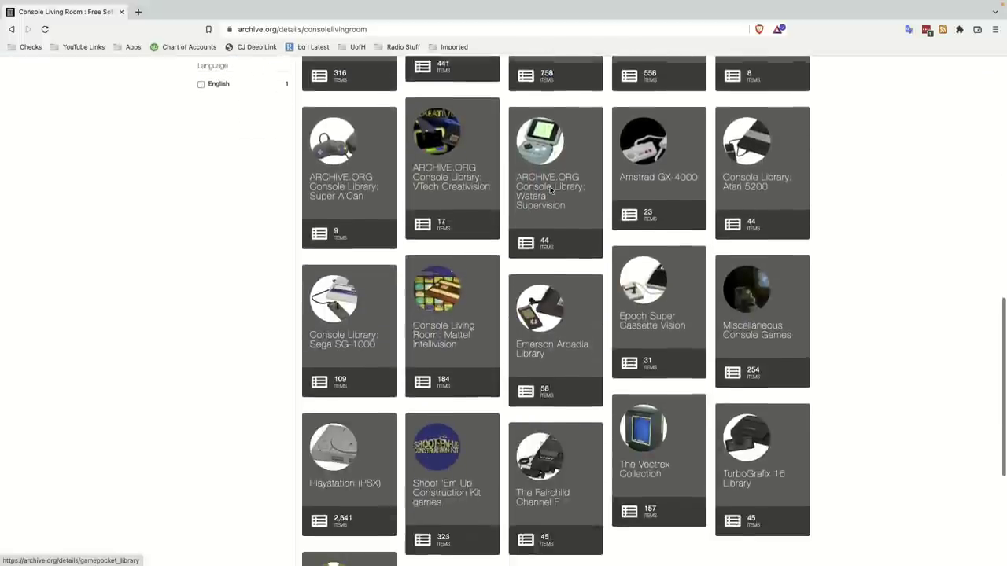
{"action": "scroll", "coordinate": [551, 192], "scroll_direction": "up", "scroll_amount": 3}
{"action": "scroll", "coordinate": [551, 191], "scroll_direction": "up", "scroll_amount": 10}
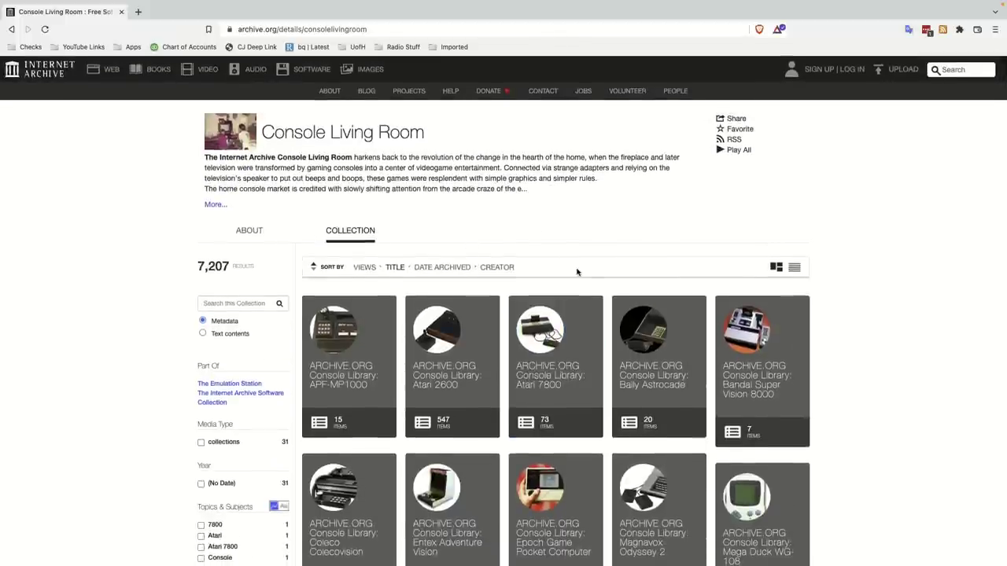
{"action": "left_click", "coordinate": [445, 351]}
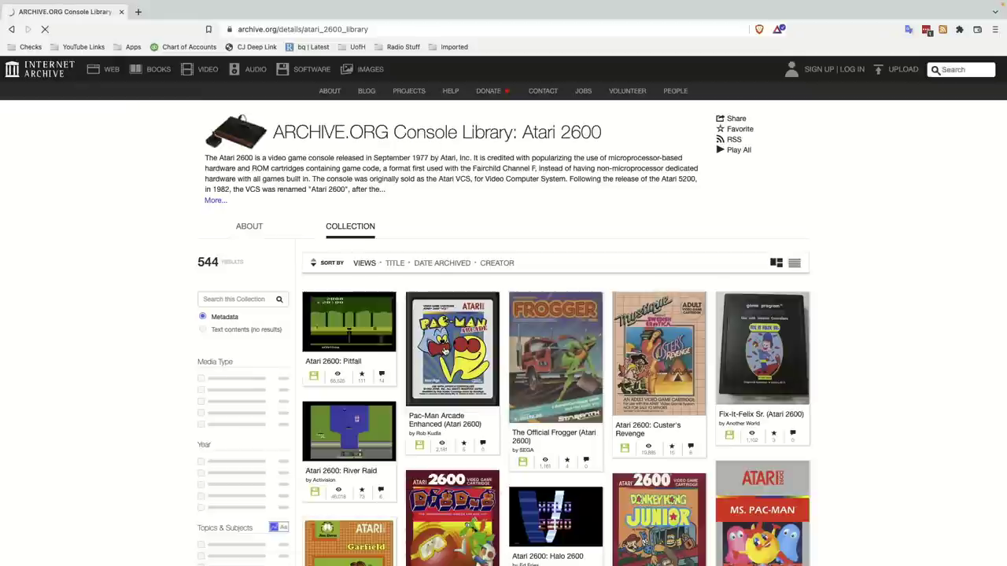
{"action": "left_click", "coordinate": [349, 322]}
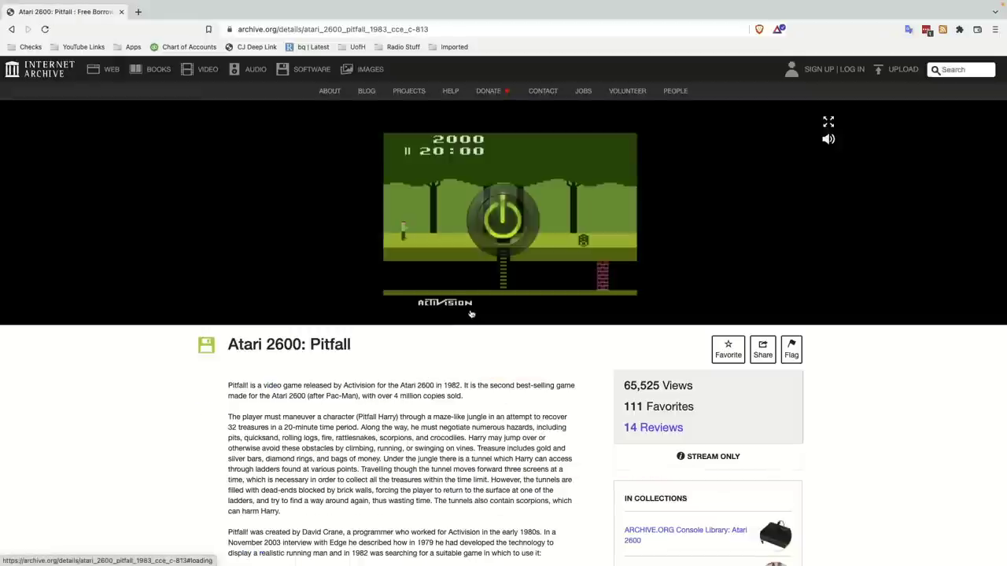
{"action": "left_click", "coordinate": [831, 119]}
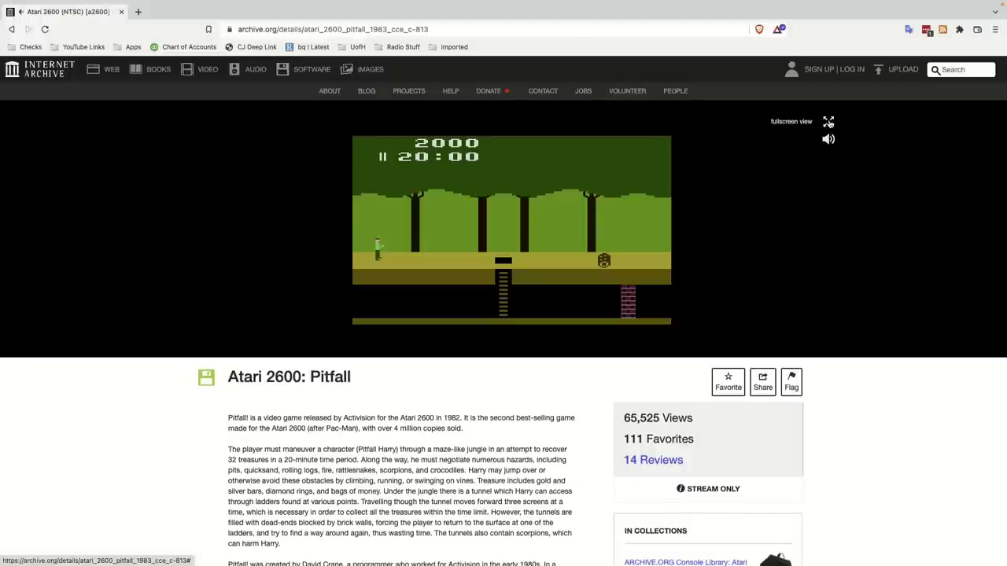
{"action": "left_click", "coordinate": [828, 122]}
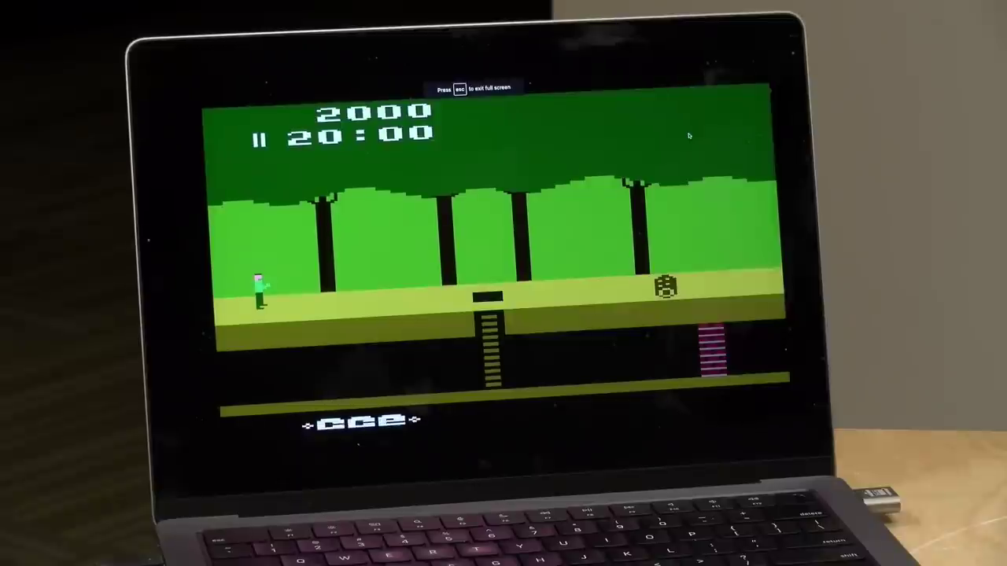
Leave Pitfall's full-screen view and return to the Console Living Room collection to look over its console libraries
{"action": "key", "text": "Escape"}
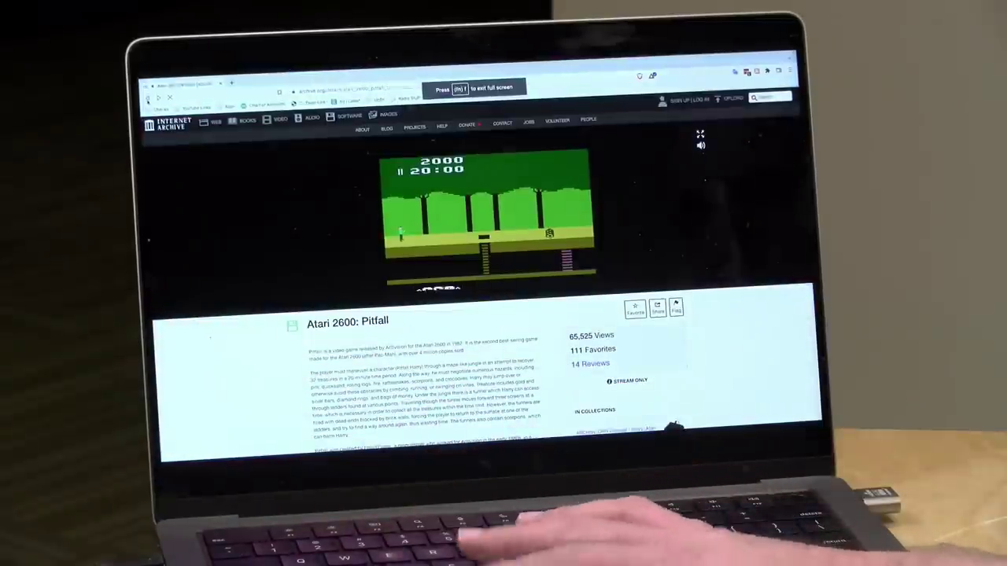
{"action": "key", "text": "super+bracketleft"}
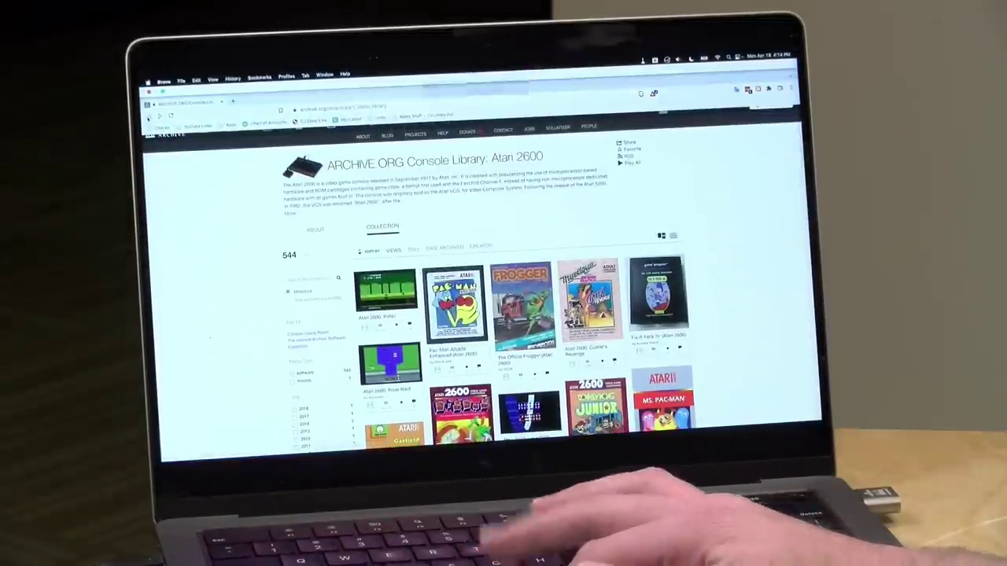
{"action": "key", "text": "super+bracketleft"}
{"action": "scroll", "coordinate": [483, 214], "scroll_direction": "down", "scroll_amount": 10}
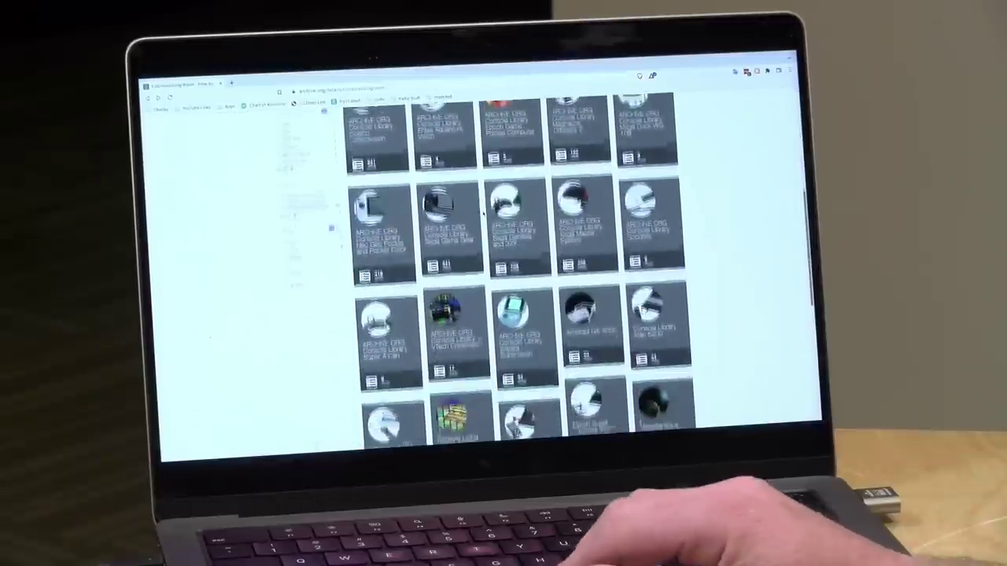
{"action": "scroll", "coordinate": [483, 203], "scroll_direction": "down", "scroll_amount": 5}
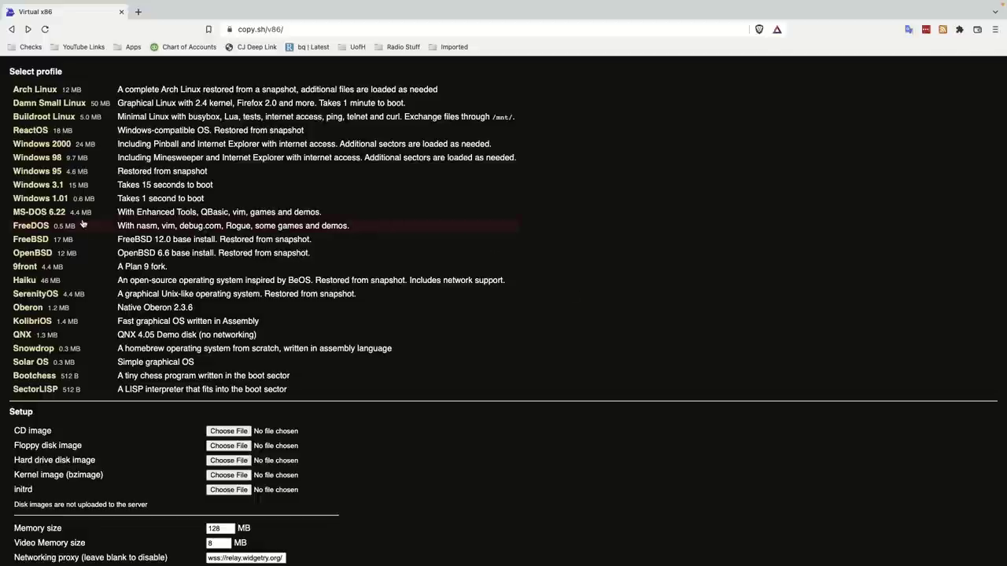
Start the Windows 3.1 profile in Virtual x86 and launch Solitaire from the Games group
{"action": "left_click", "coordinate": [53, 185]}
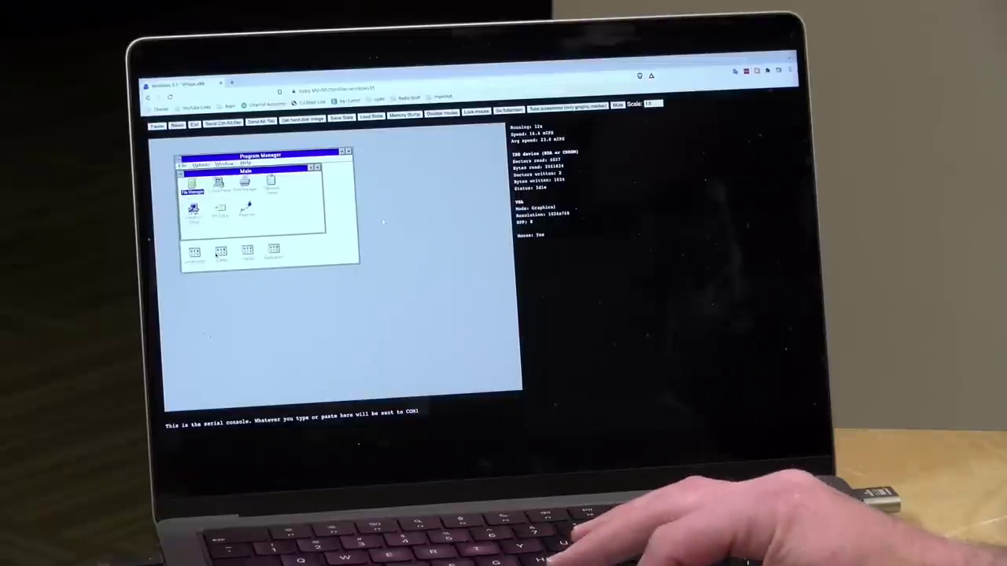
{"action": "left_click", "coordinate": [221, 250]}
{"action": "double_click", "coordinate": [221, 250]}
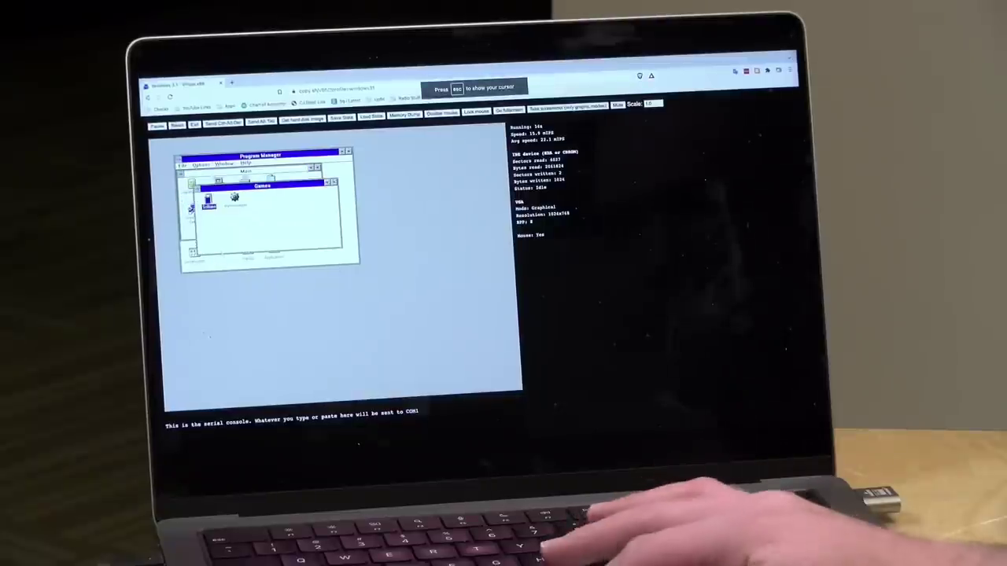
{"action": "key", "text": "Return"}
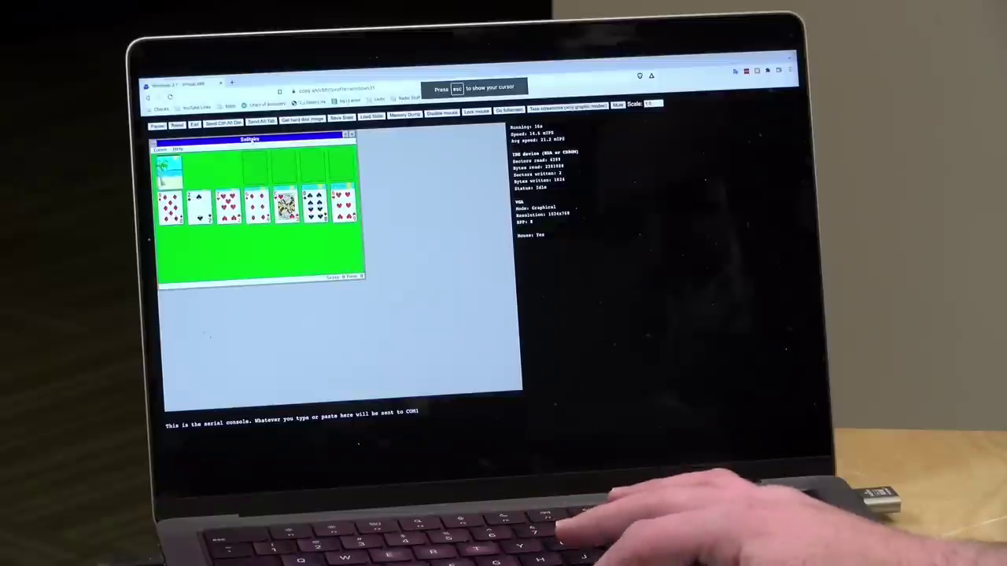
Move the Solitaire window clear of Program Manager, launch Minesweeper from the Games group and shift its window aside
{"action": "left_click_drag", "start_coordinate": [250, 140], "coordinate": [376, 203]}
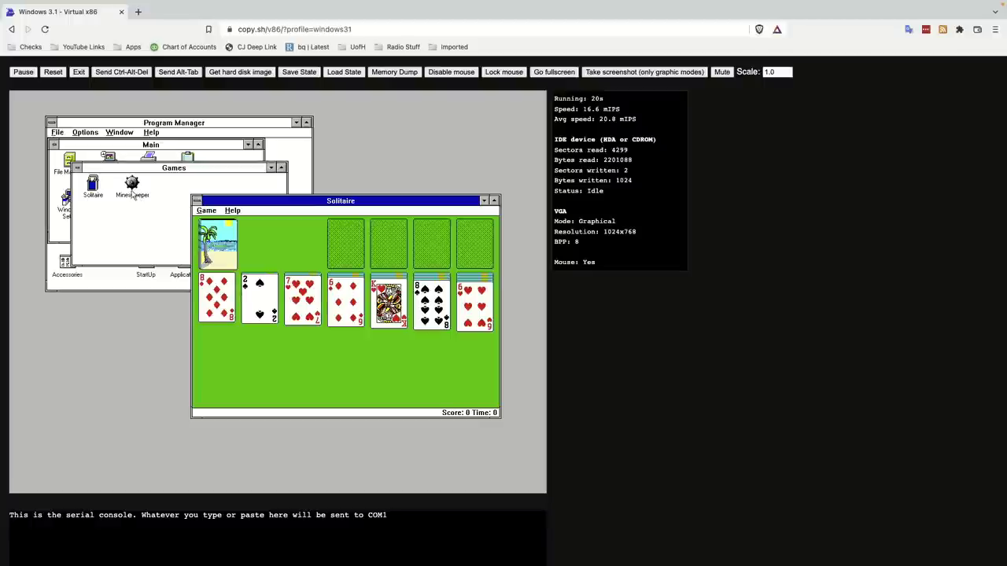
{"action": "double_click", "coordinate": [132, 189]}
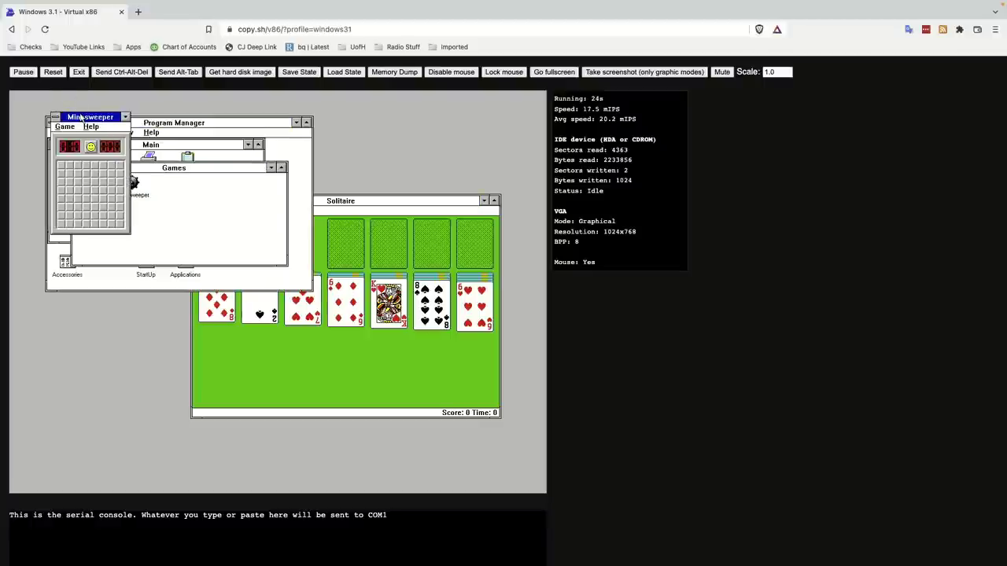
{"action": "left_click_drag", "start_coordinate": [81, 118], "coordinate": [62, 118]}
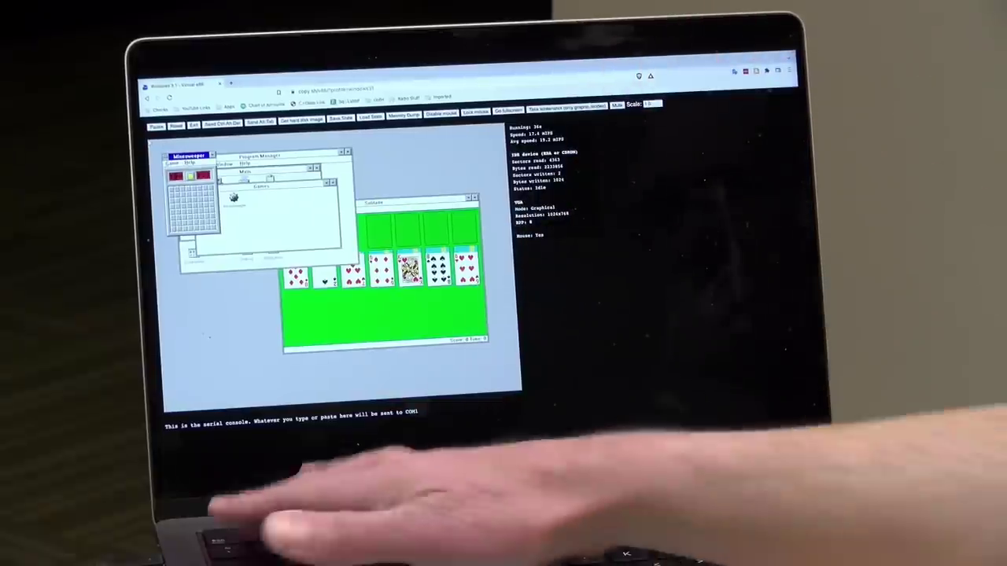
Leave Windows 3.1 for the Virtual x86 profile list, start the Windows 95 profile and open its Start menu
{"action": "key", "text": "ctrl+super+f"}
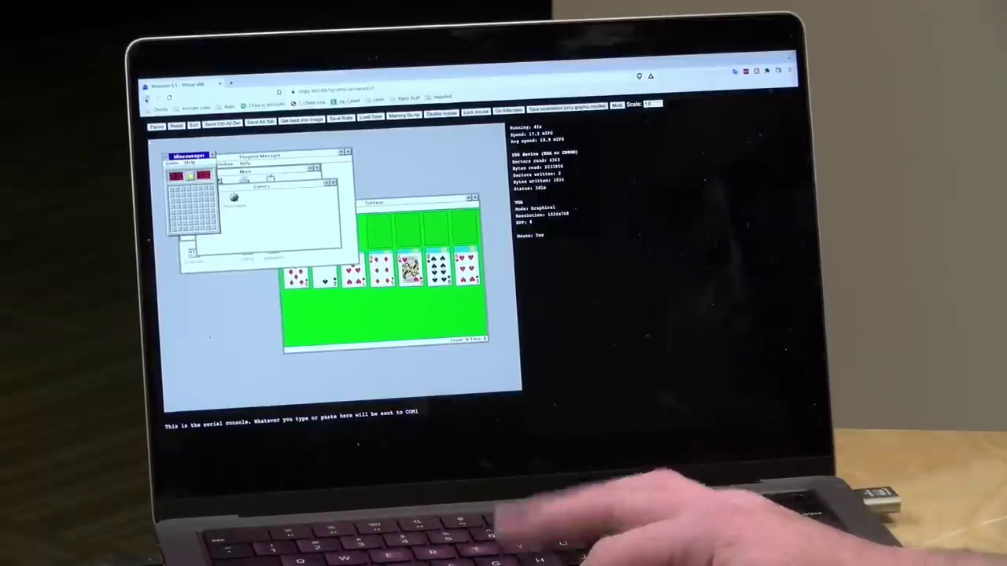
{"action": "key", "text": "super+bracketleft"}
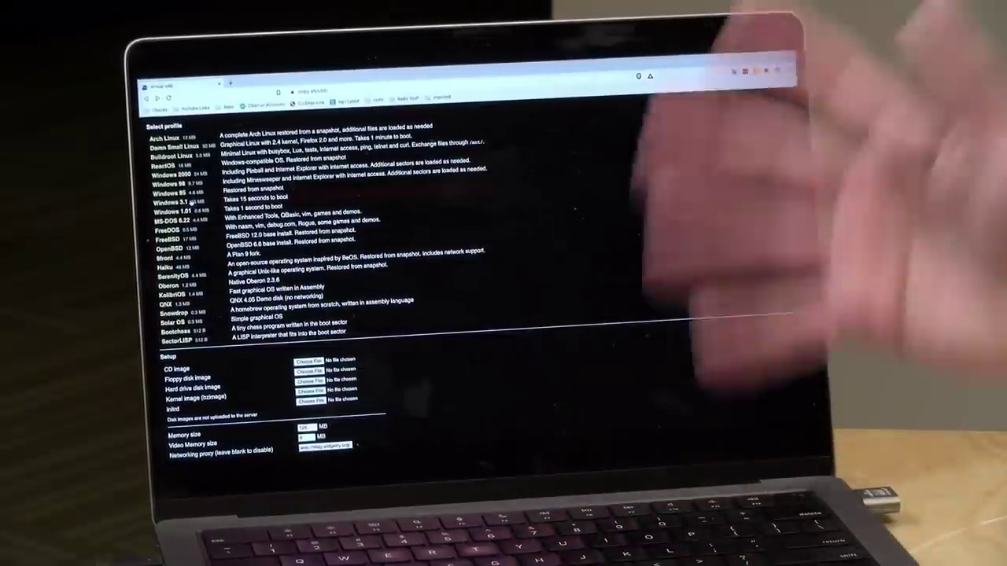
{"action": "left_click", "coordinate": [175, 192]}
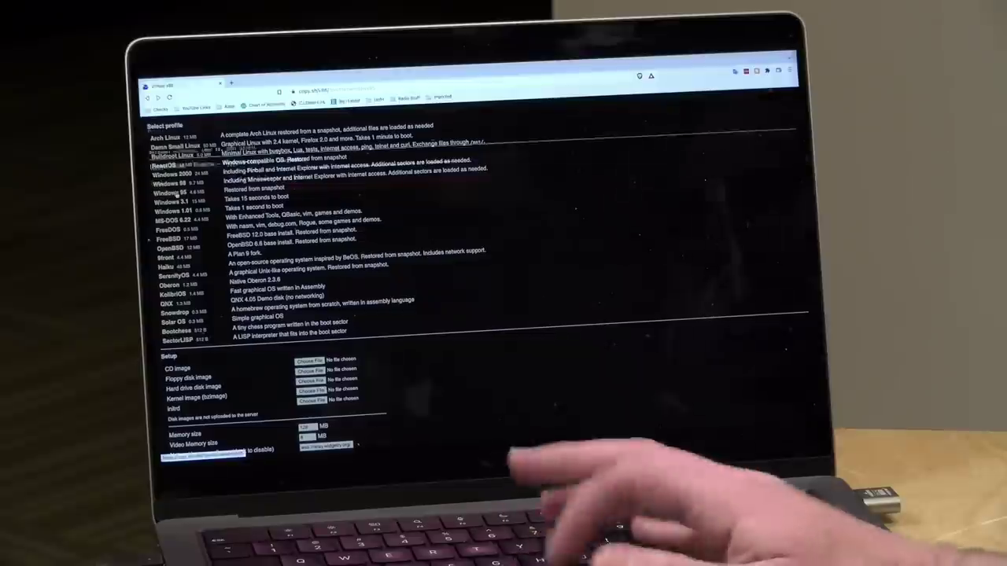
{"action": "left_click", "coordinate": [343, 353]}
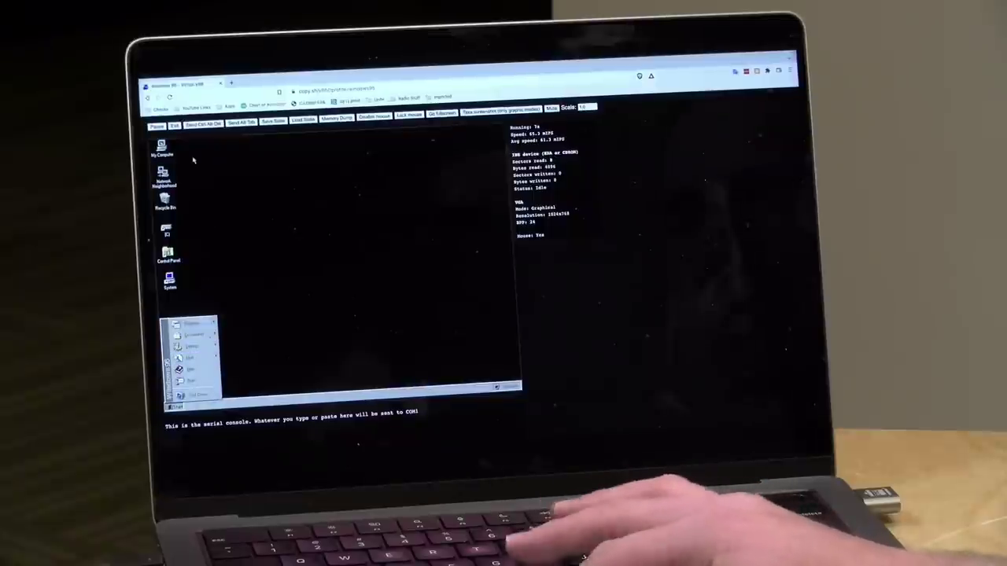
{"action": "key", "text": "super+ctrl+f"}
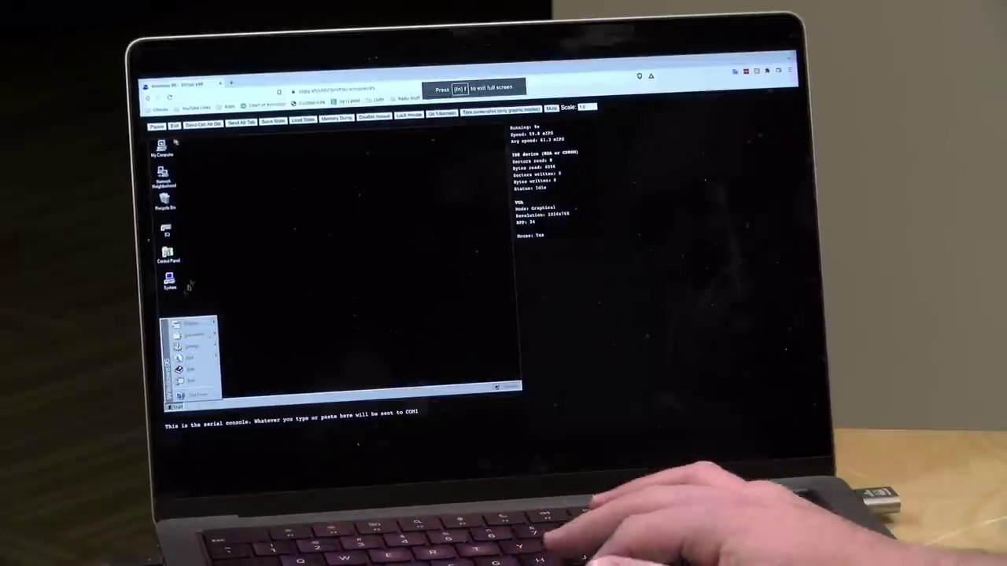
Return to the profile list, start the Windows 2000 profile and open Local Disk (C:) from My Computer
{"action": "key", "text": "super+bracketleft"}
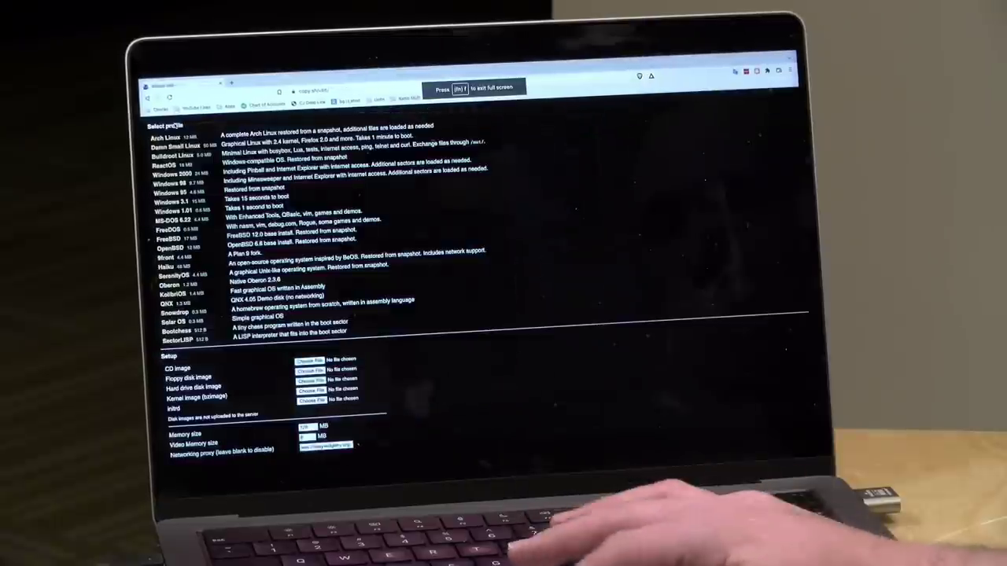
{"action": "key", "text": "super+bracketright"}
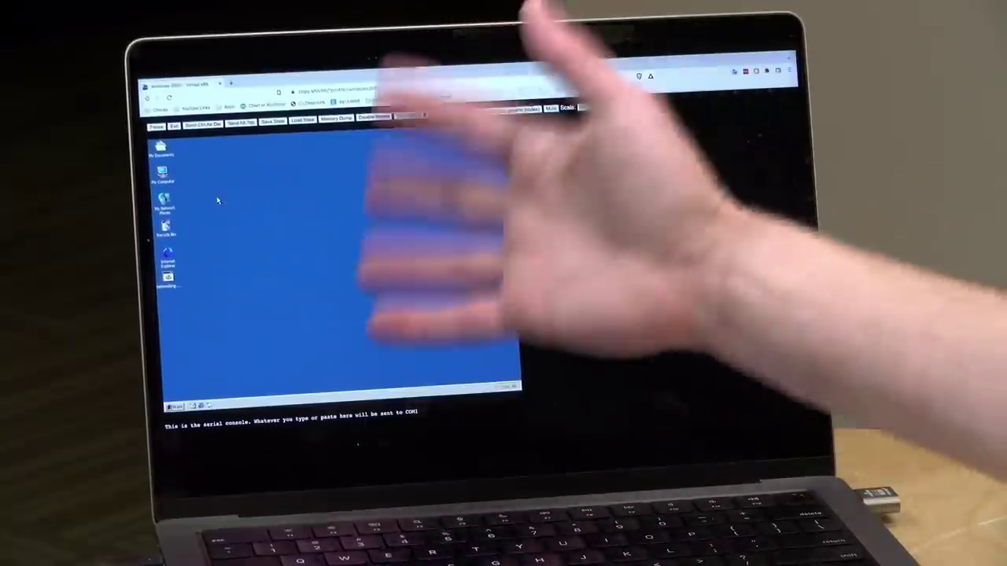
{"action": "key", "text": "super+e"}
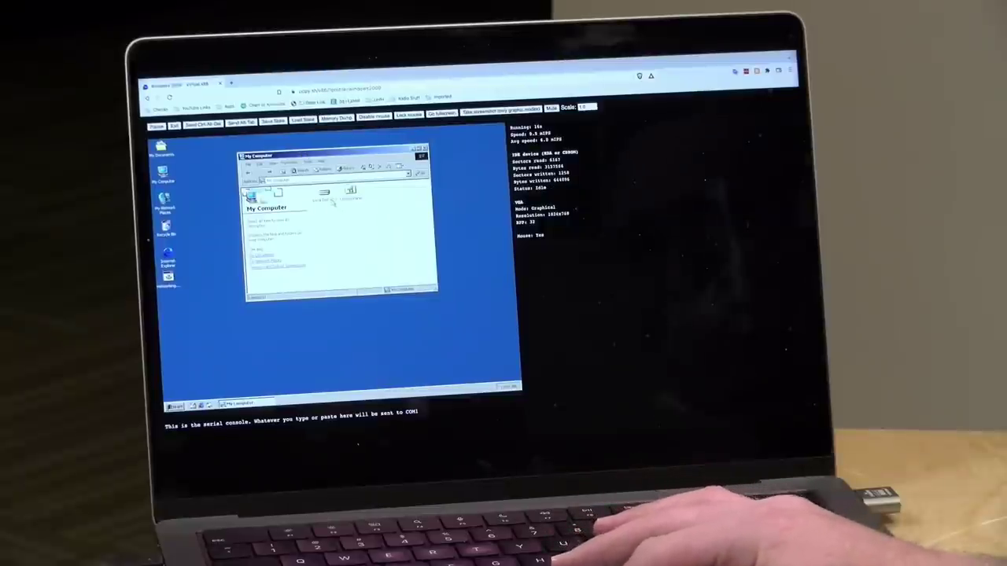
{"action": "left_click", "coordinate": [325, 196]}
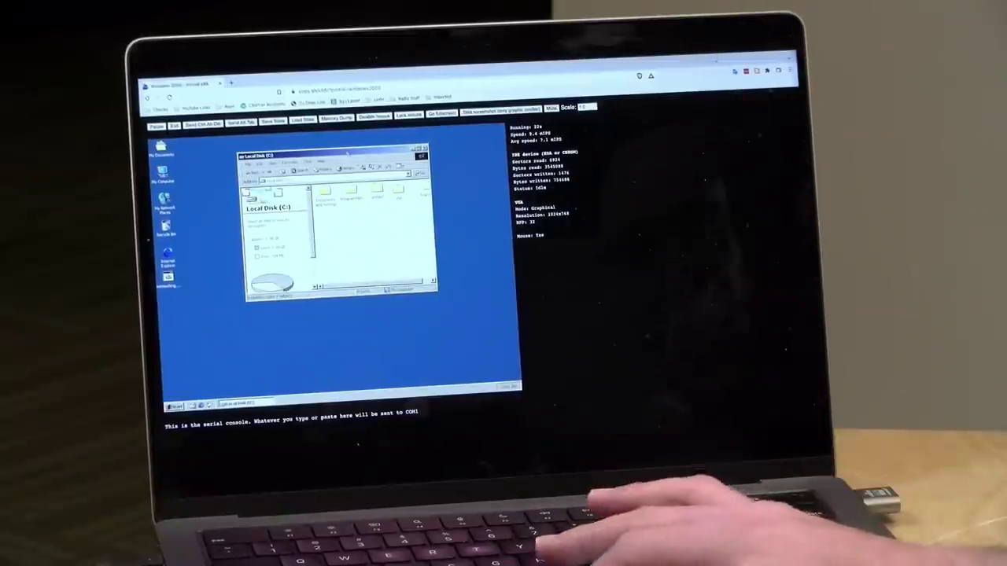
Leave Windows 2000 for the profile list, start the FreeBSD profile to view its console, and return to the list
{"action": "key", "text": "ctrl+super+f"}
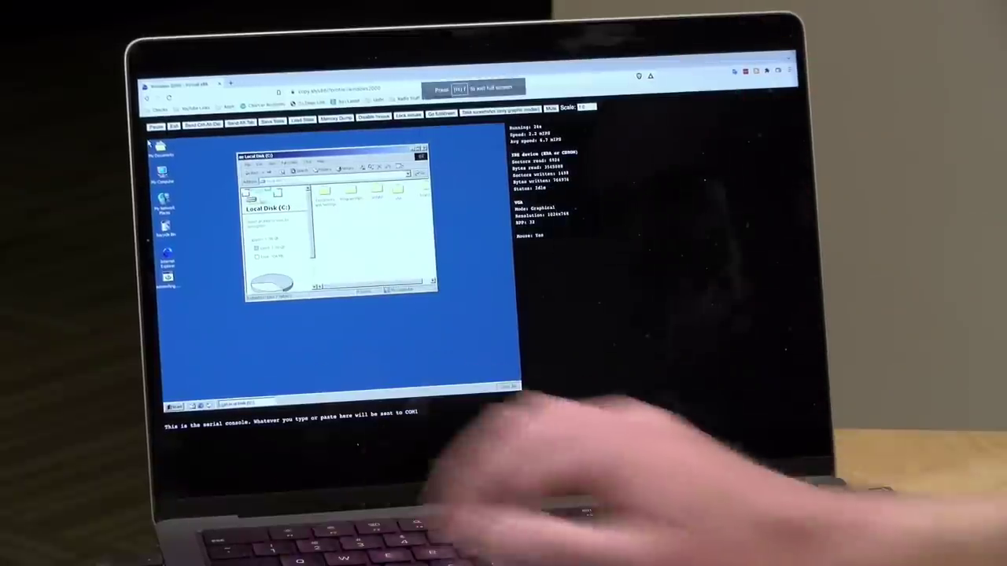
{"action": "left_click", "coordinate": [175, 127]}
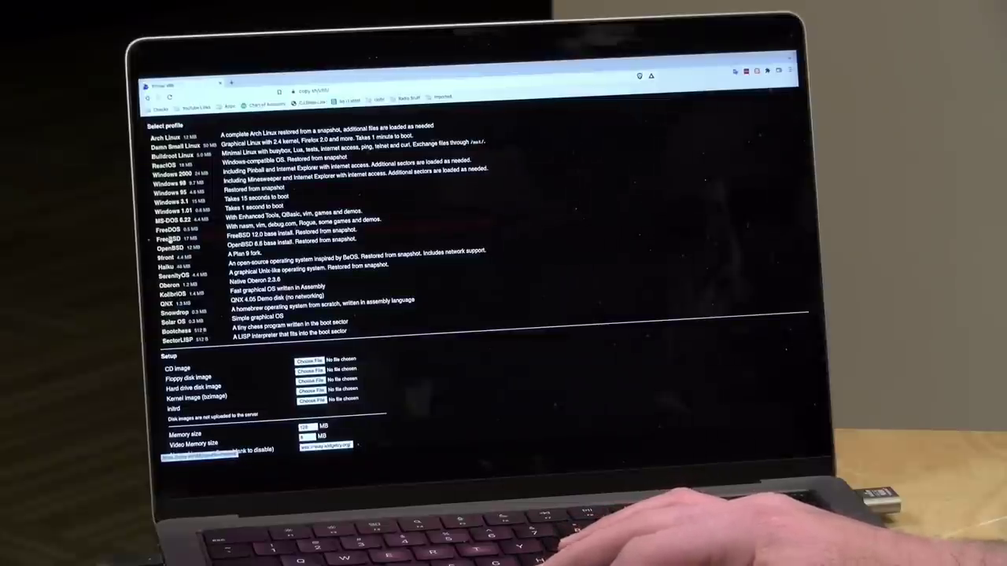
{"action": "left_click", "coordinate": [168, 239]}
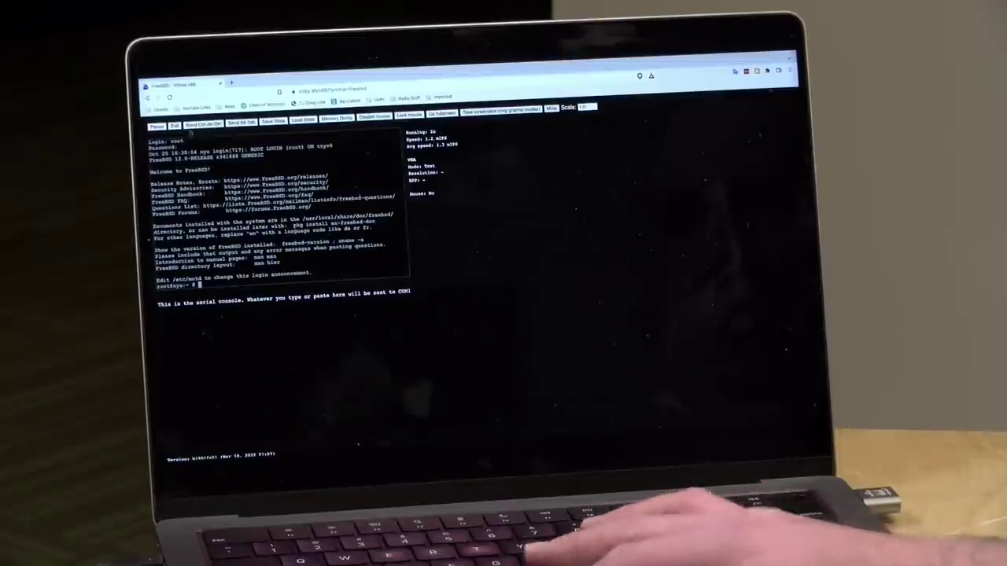
{"action": "key", "text": "super+bracketleft"}
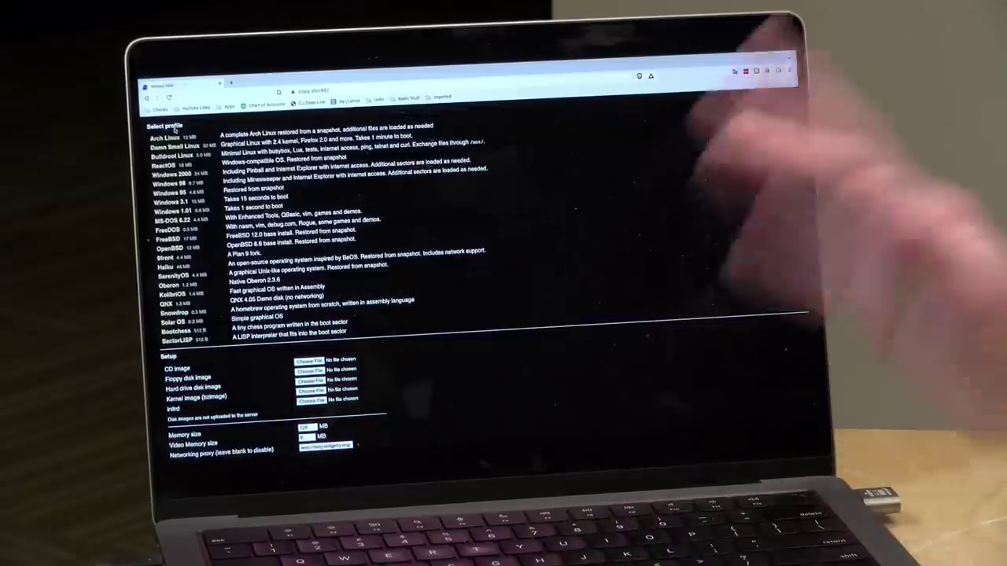